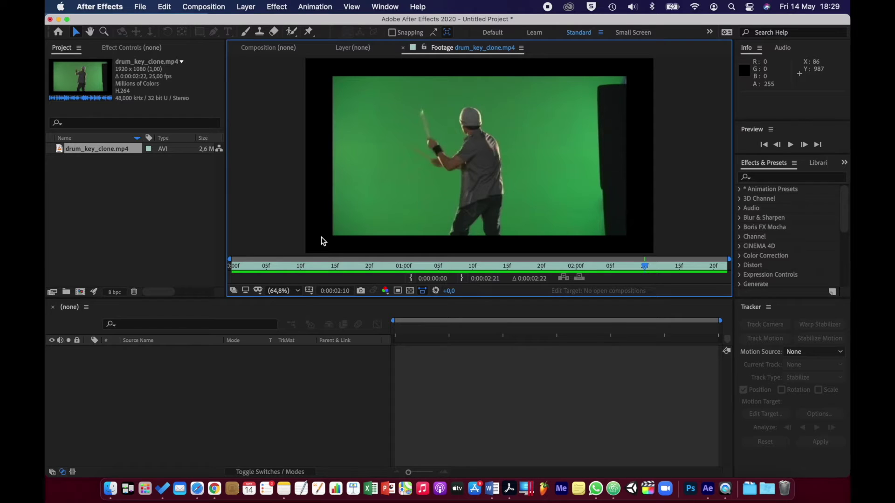
- Create a composition named Drummer with a duration of 5 seconds and add the drum_key_clone.mp4 footage to its timeline
left_click(152, 194)
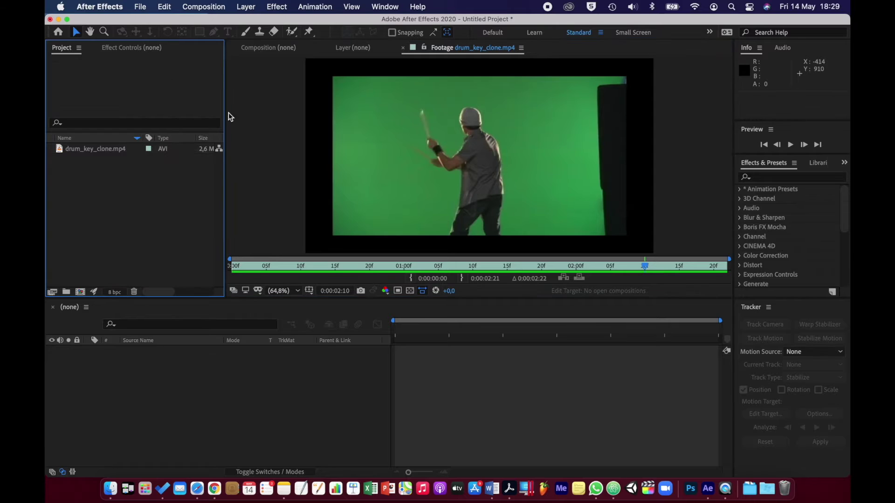
left_click(263, 46)
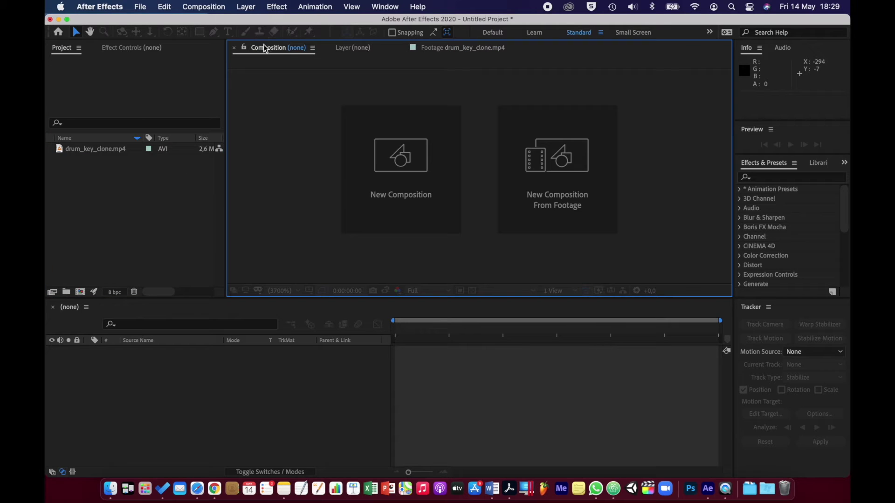
left_click(60, 151)
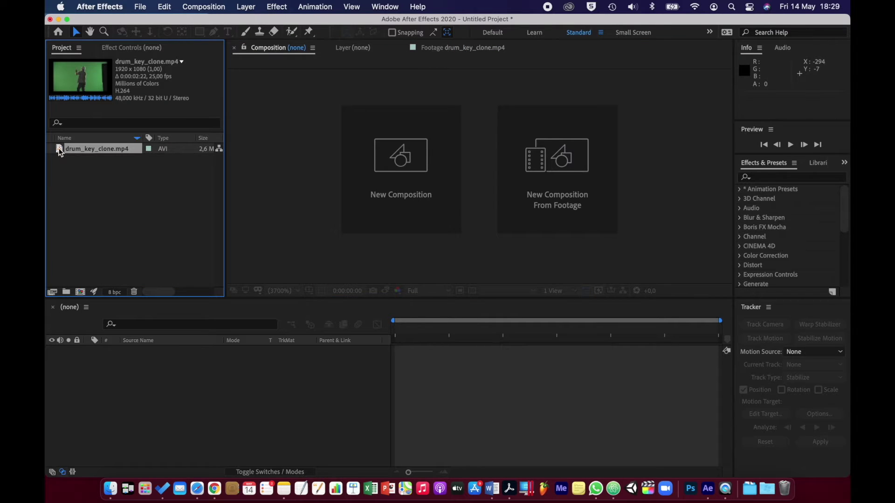
left_click(80, 292)
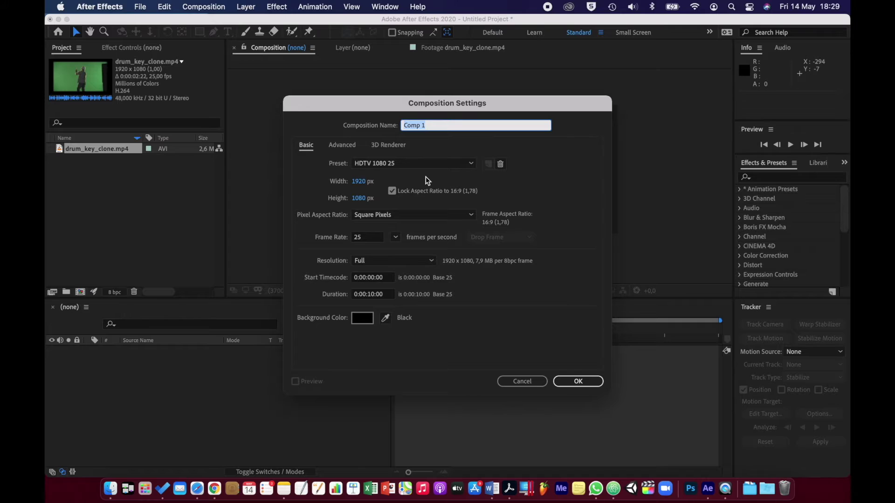
type("Drummer")
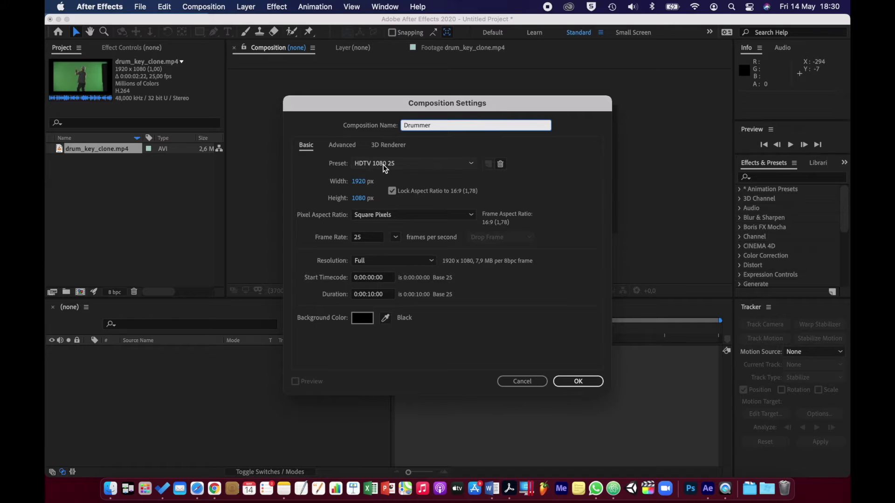
left_click(371, 296)
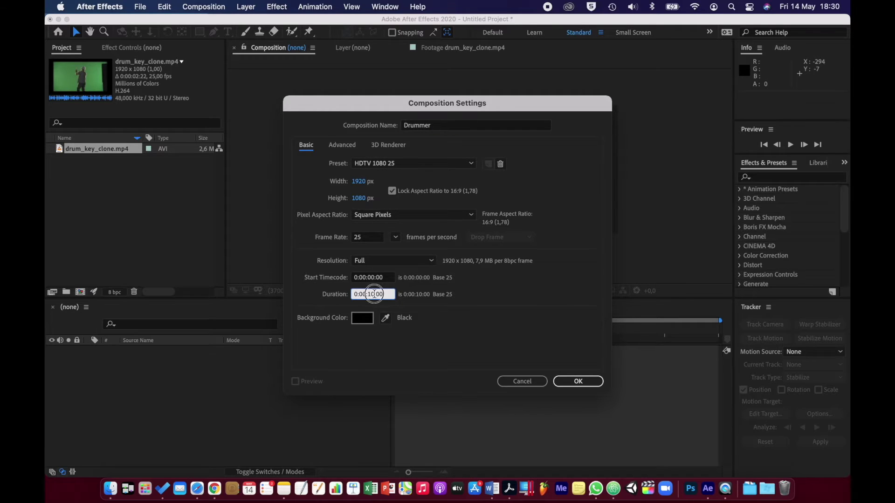
type("05")
left_click(563, 381)
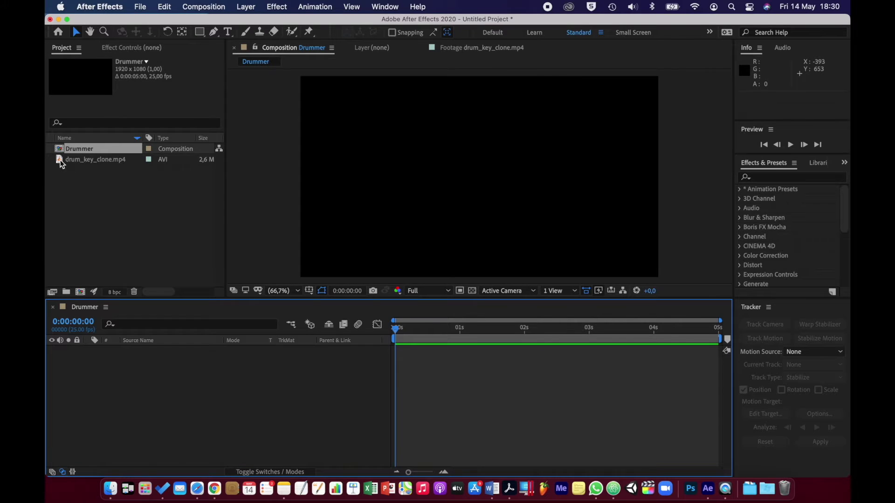
left_click_drag(61, 160, 164, 384)
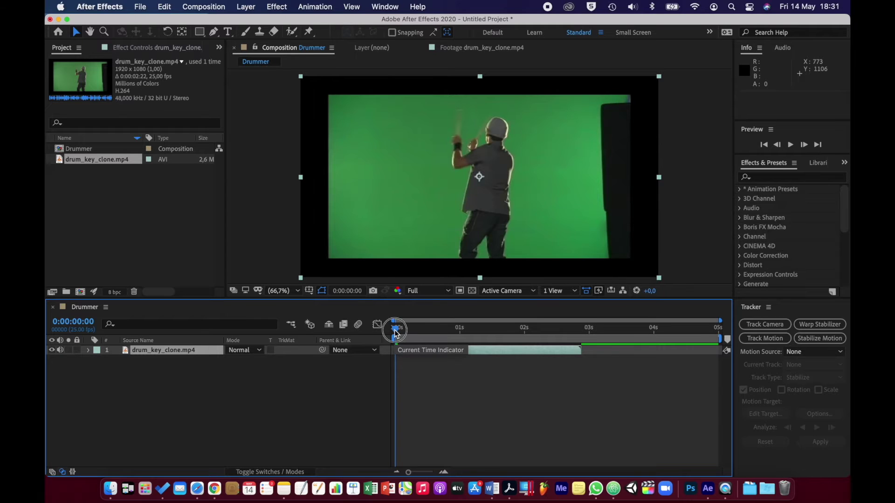
mouse_move(396, 331)
left_mouse_down()
mouse_move(419, 326)
mouse_move(394, 327)
left_mouse_up()
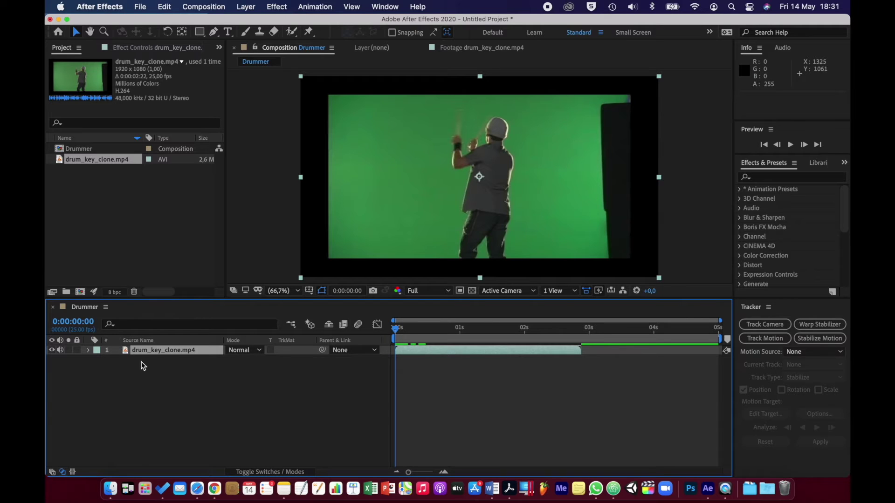
- Draw a closed 10-point Pen tool mask loosely around the drummer on the drum_key_clone.mp4 layer at 0:00:00:00, excluding the dark object beside the green screen
left_click(135, 350)
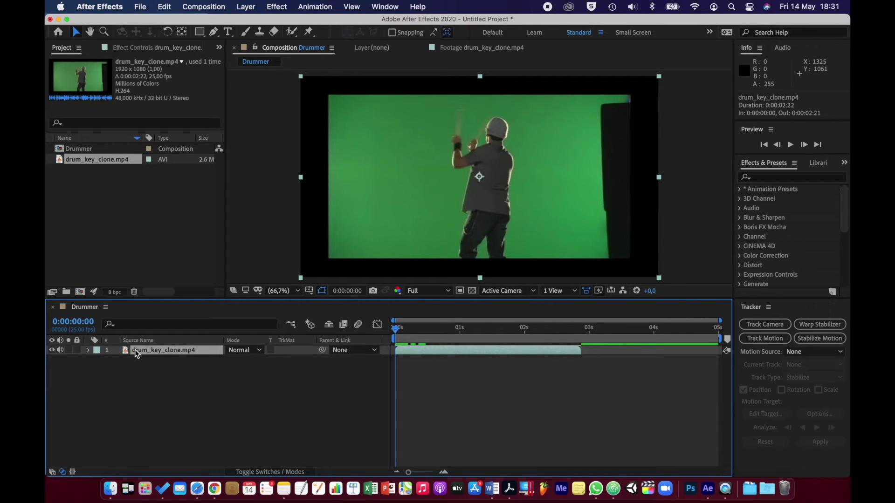
left_click(213, 31)
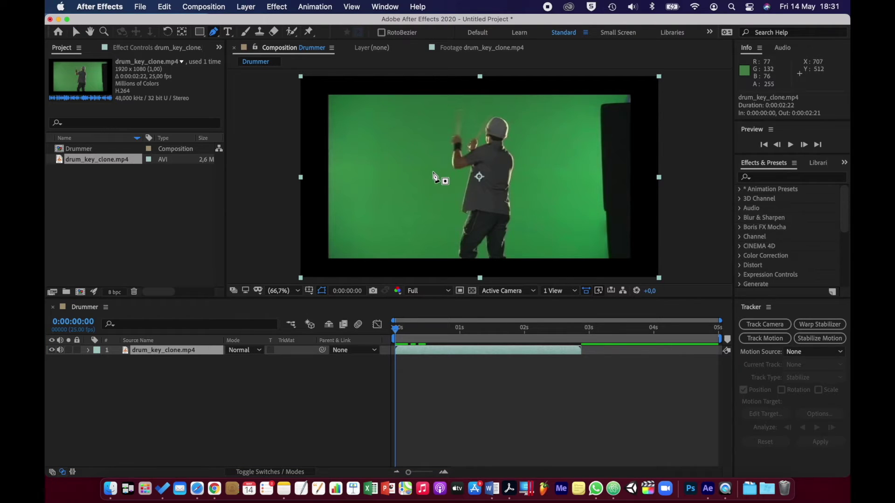
left_click(432, 171)
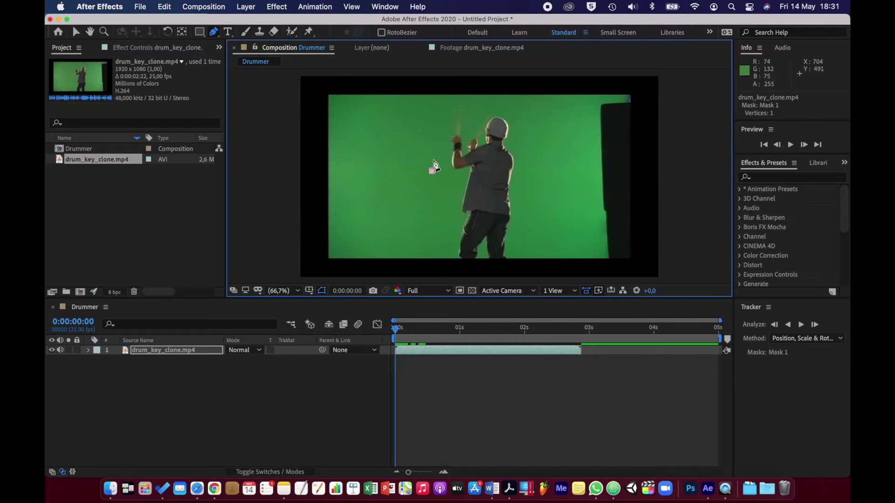
left_click(430, 127)
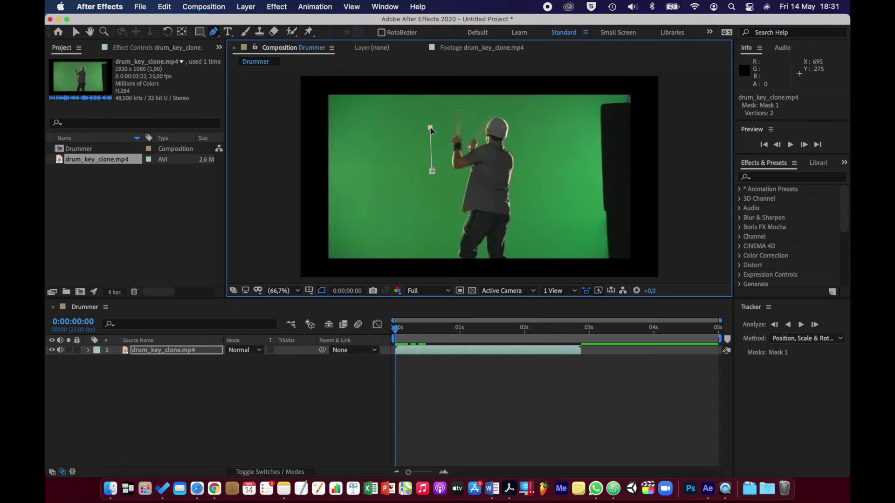
left_click(442, 95)
left_click(527, 95)
left_click(540, 134)
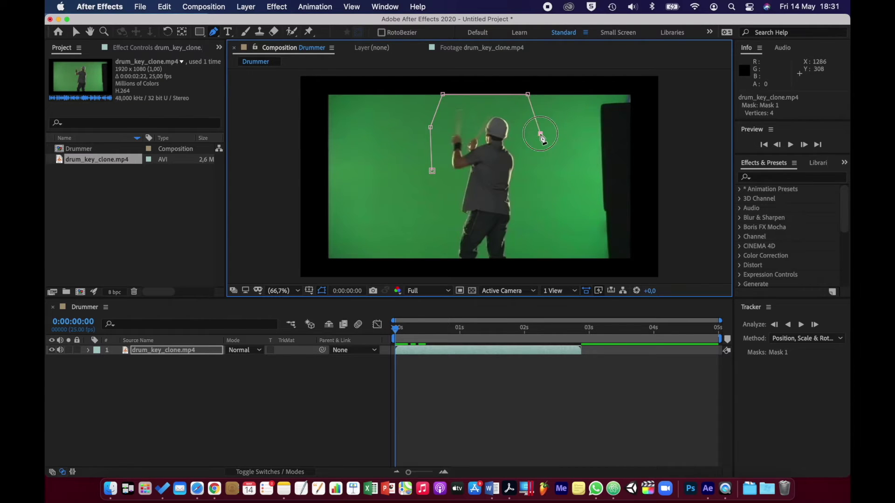
left_click(546, 195)
left_click(540, 238)
left_click(530, 258)
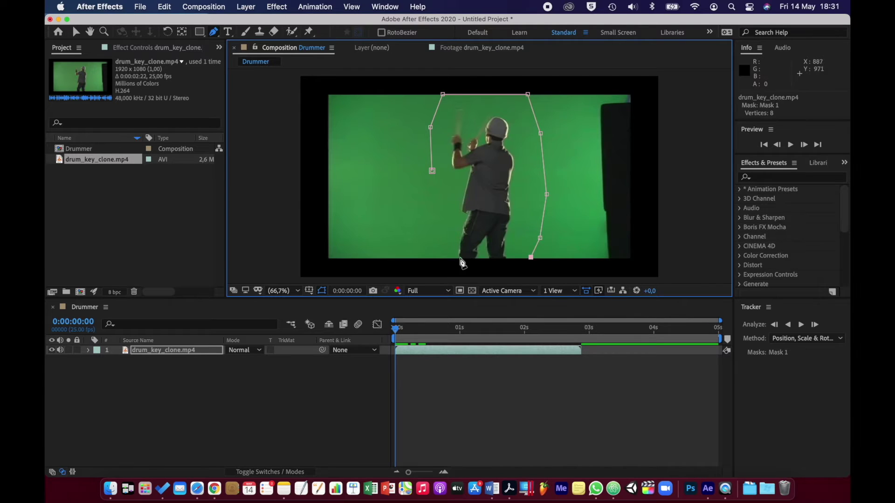
left_click(438, 258)
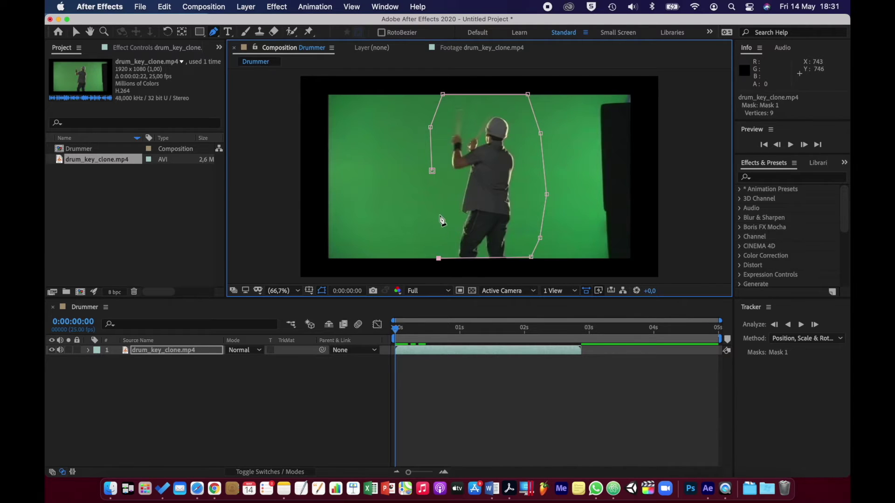
left_click(441, 206)
left_click(432, 171)
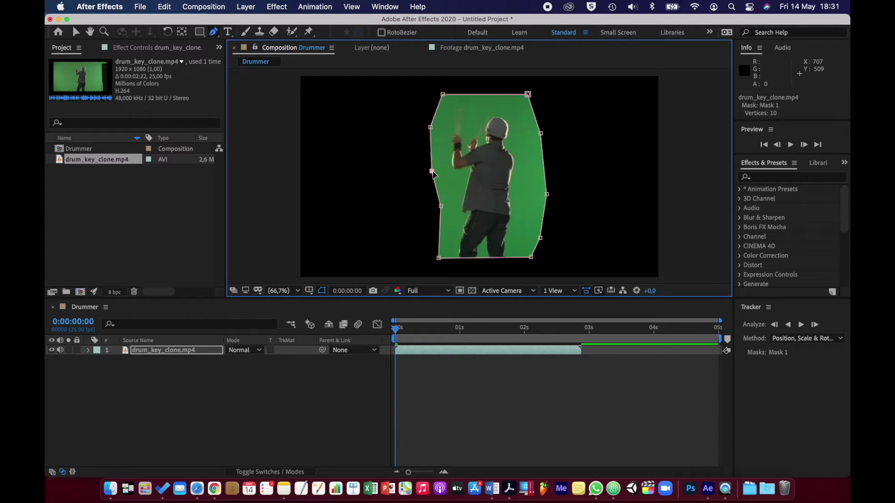
- Reveal the footage layer's Mask Path property and enable keyframing for it at 0:00:00:00
left_click(395, 331)
mouse_move(395, 331)
left_mouse_down()
mouse_move(527, 328)
mouse_move(394, 332)
left_mouse_up()
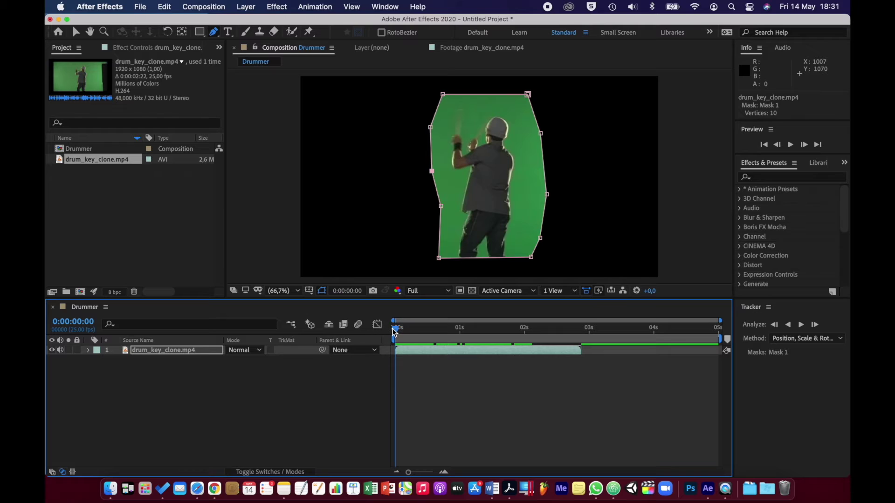
left_click(135, 353)
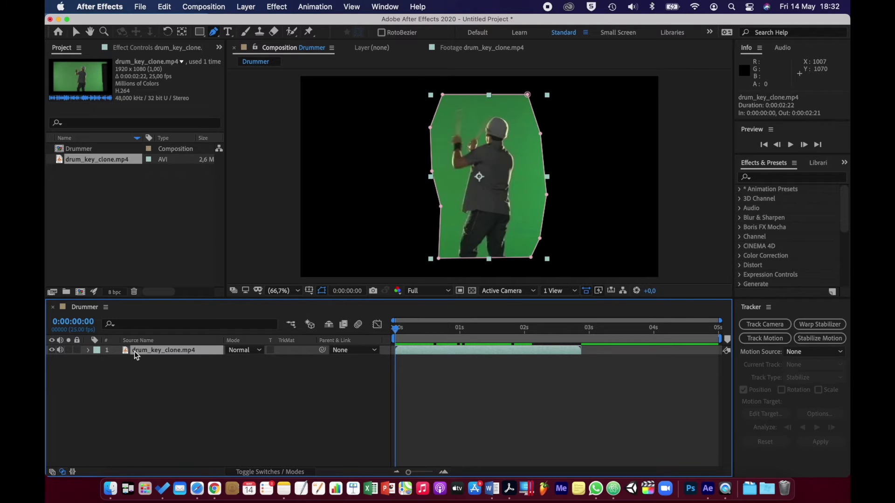
key("m")
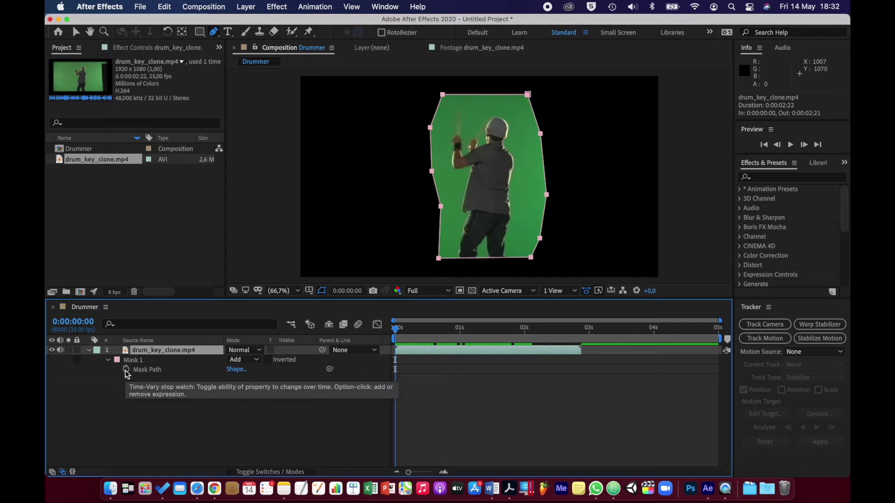
left_click(126, 369)
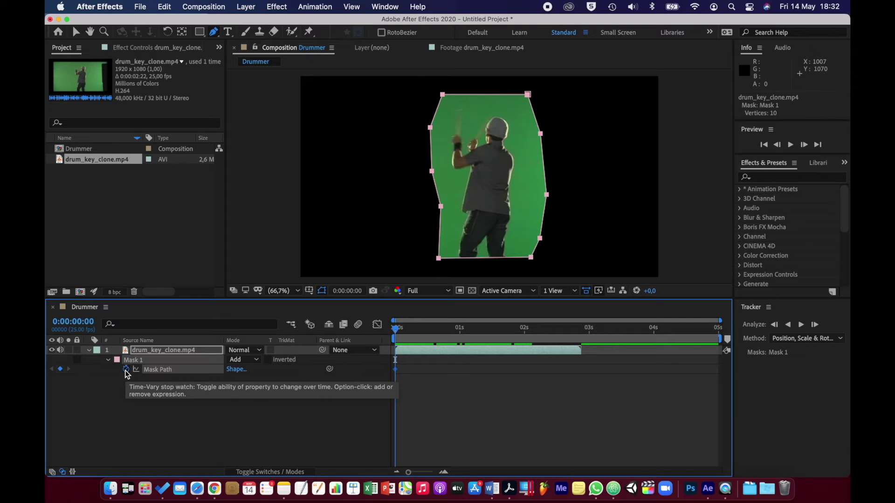
- At 0:00:00:04, move the mask's upper-left side point outward to give the drumstick more room
left_click(397, 329)
left_click_drag(399, 332, 406, 334)
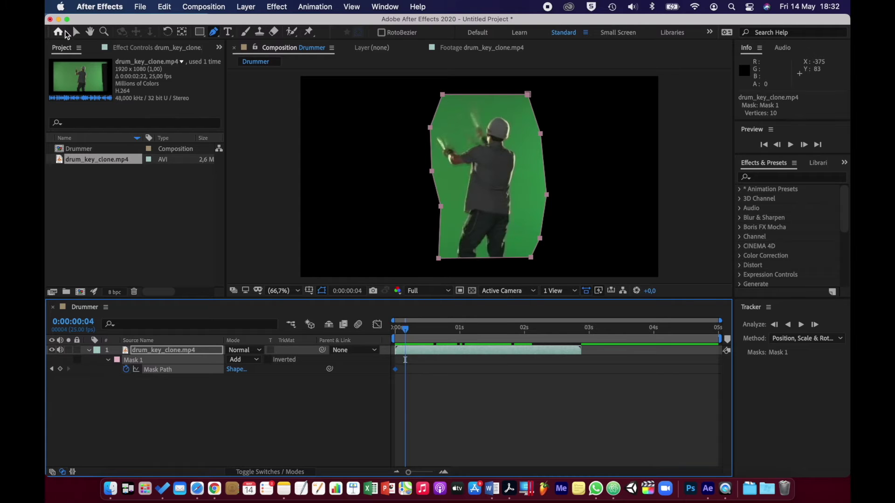
left_click(76, 34)
left_click(381, 161)
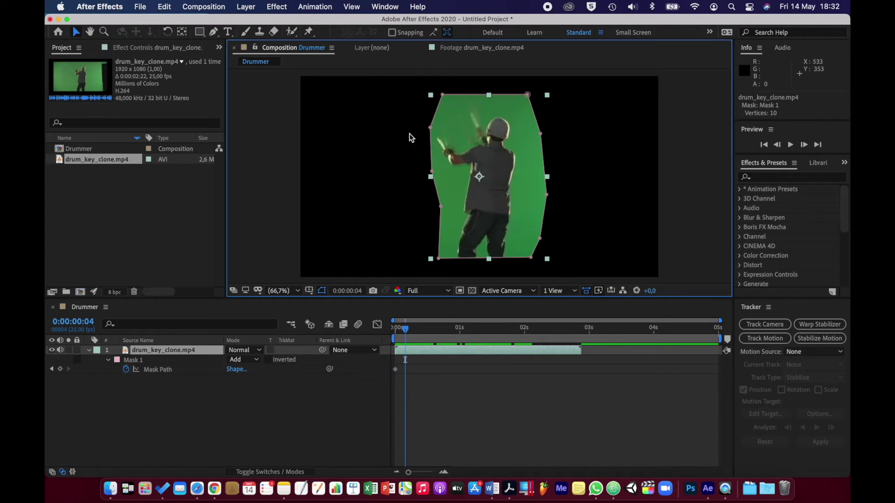
left_click_drag(430, 128, 416, 131)
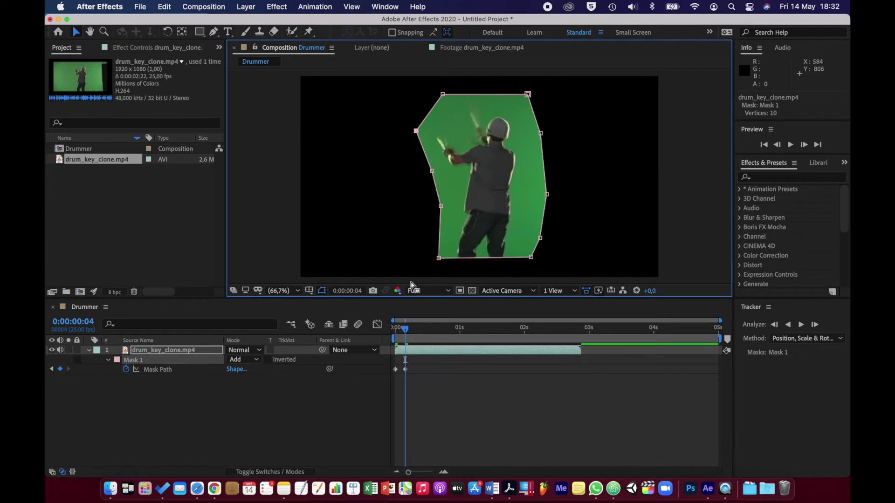
- Review the mask movement from the start, and at 0:00:01:02 move the mask's upper-right side point outward around the drummer's hand and stick
left_click_drag(409, 331, 398, 331)
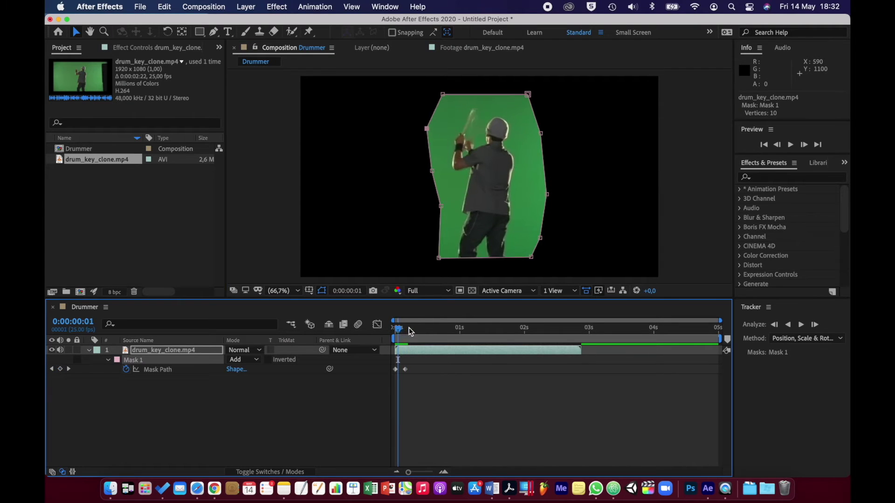
left_click(401, 327)
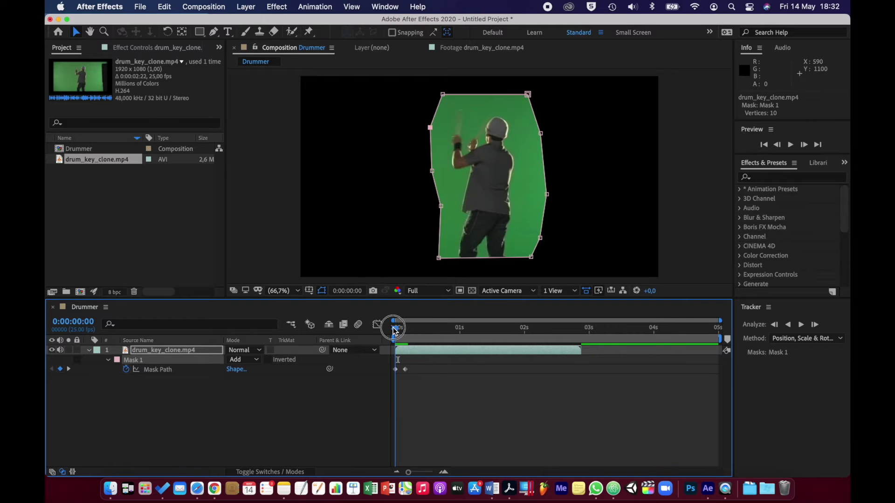
left_click_drag(413, 329, 464, 330)
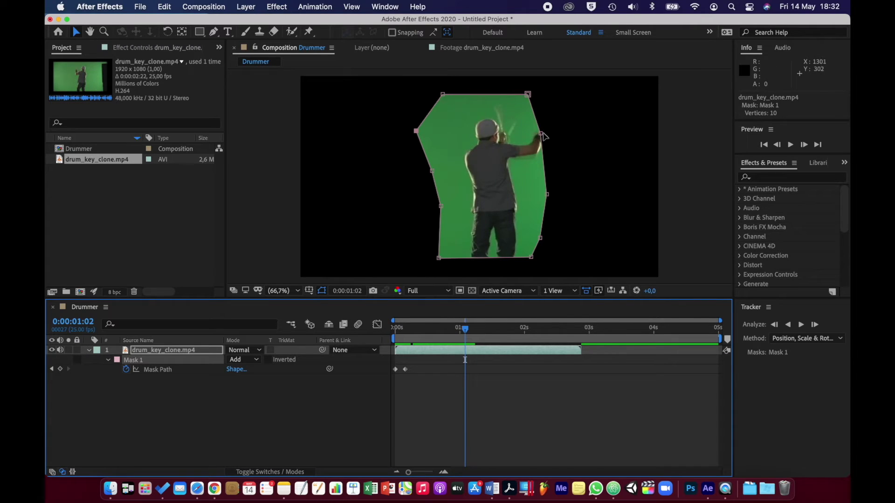
left_click_drag(541, 134, 574, 116)
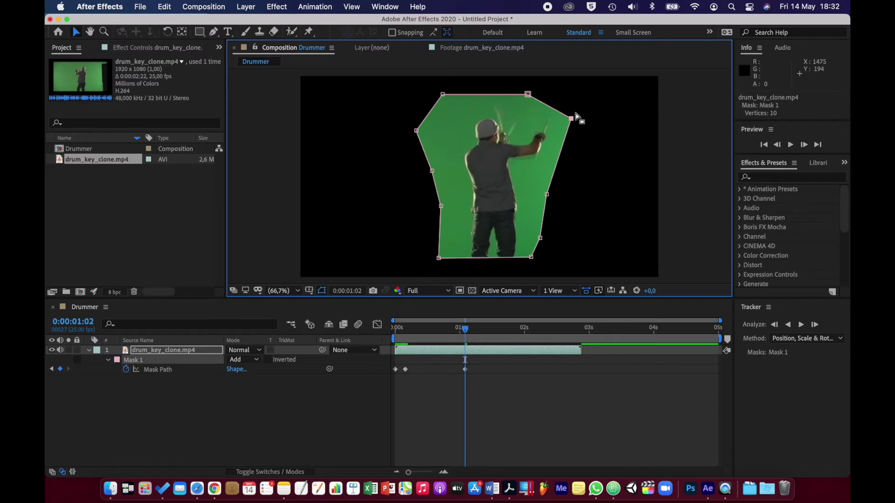
left_click(577, 107)
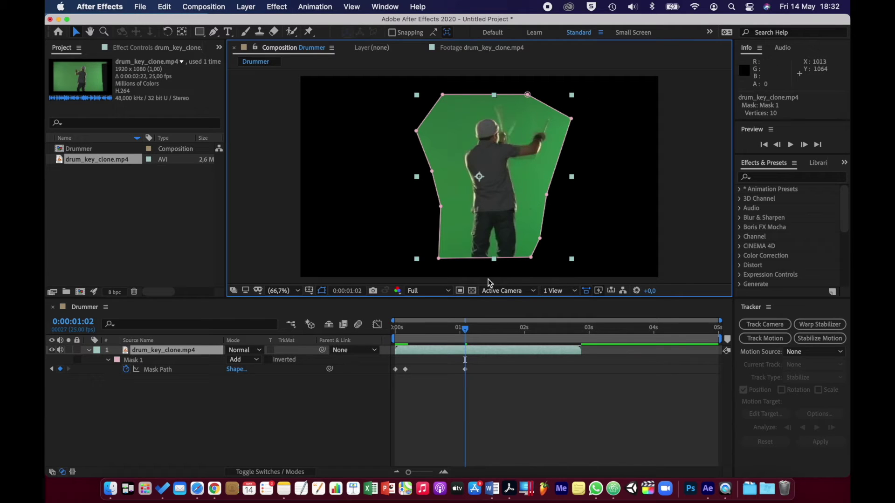
- Pull the mask's upper-left side point inward at 0:00:00:19, and extend its middle-right point beyond the drummer's outstretched arm at 0:00:01:16
left_click_drag(464, 329, 446, 329)
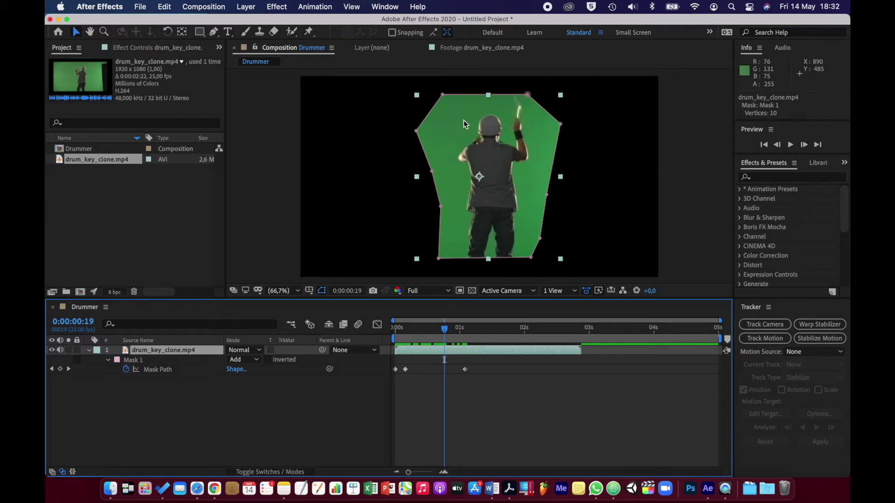
left_click(416, 131)
left_click_drag(416, 132, 444, 134)
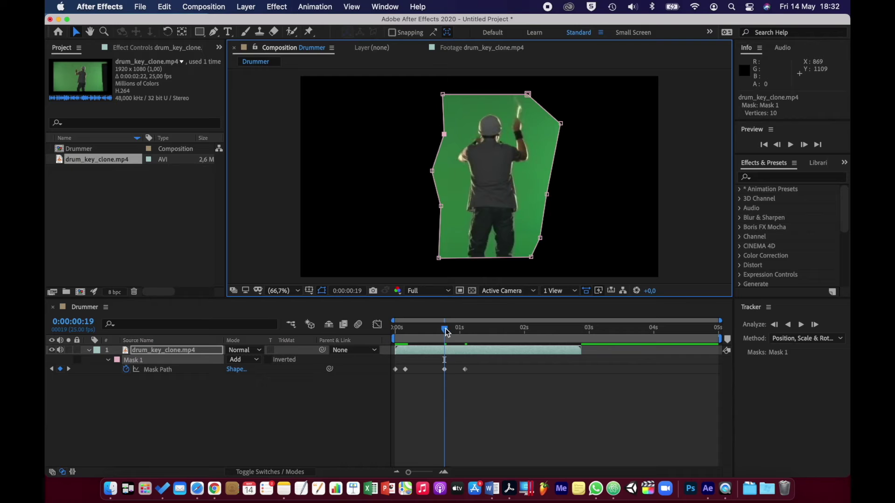
left_click_drag(445, 332, 503, 331)
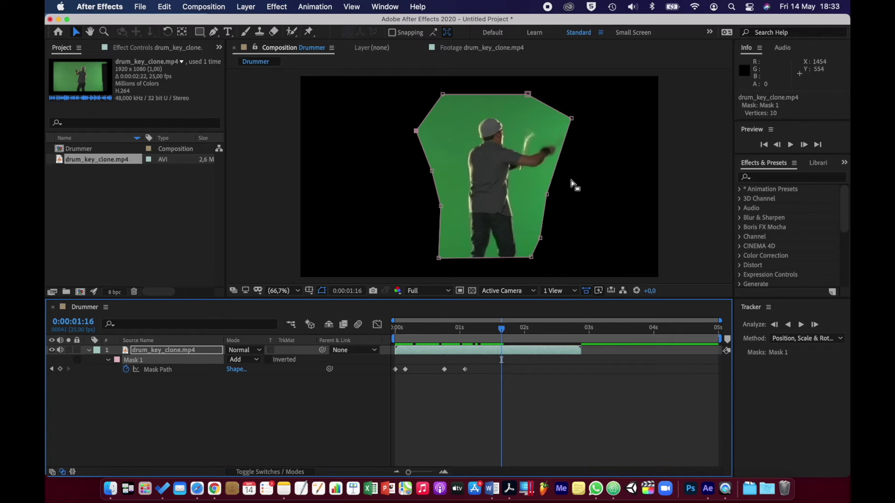
left_click_drag(548, 195, 604, 147)
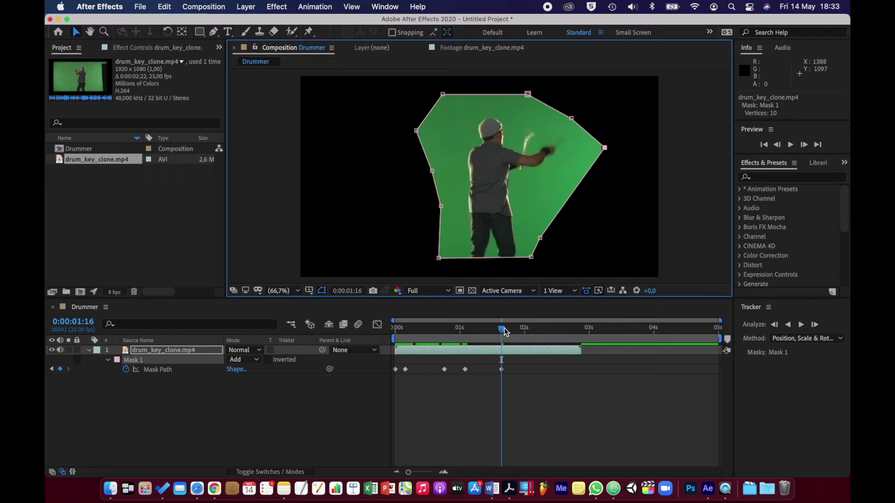
- At 0:00:02:04, pull the mask's two protruding right-side points inward, closer to the drummer
left_click_drag(502, 329, 534, 330)
left_click_drag(606, 148, 532, 160)
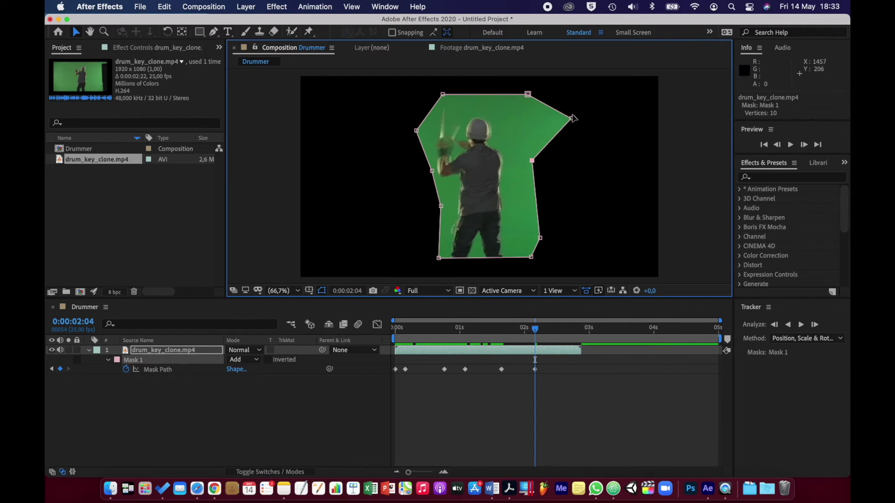
left_click_drag(571, 119, 528, 125)
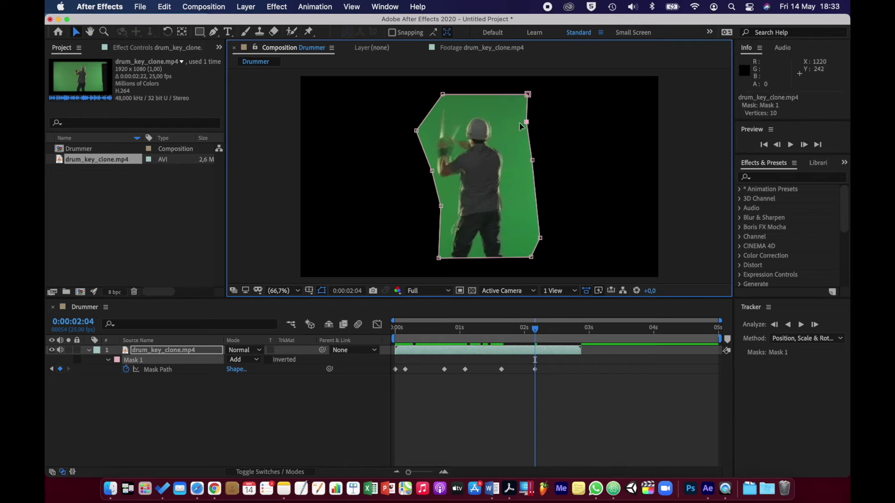
- Move the mask's two upper-left side points outward around the drummer's arm and sticks at 0:00:02:04, and further outward at 0:00:02:09
left_click_drag(416, 132, 400, 130)
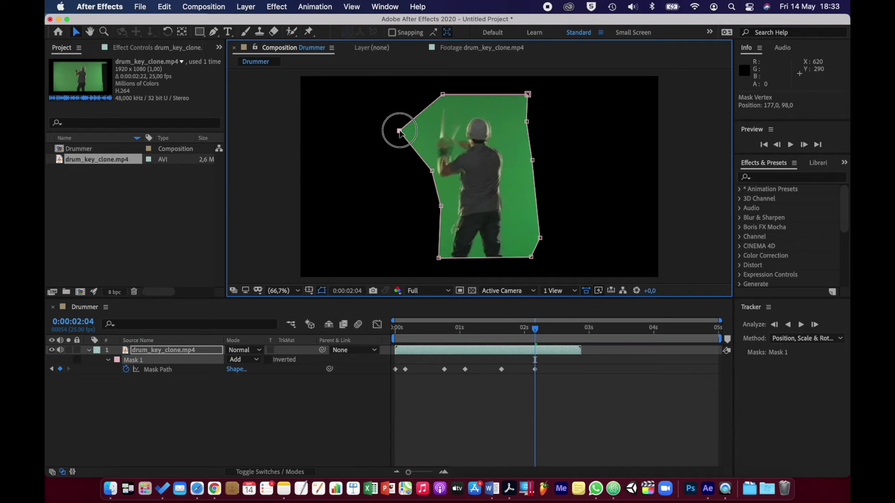
left_click_drag(432, 173, 404, 175)
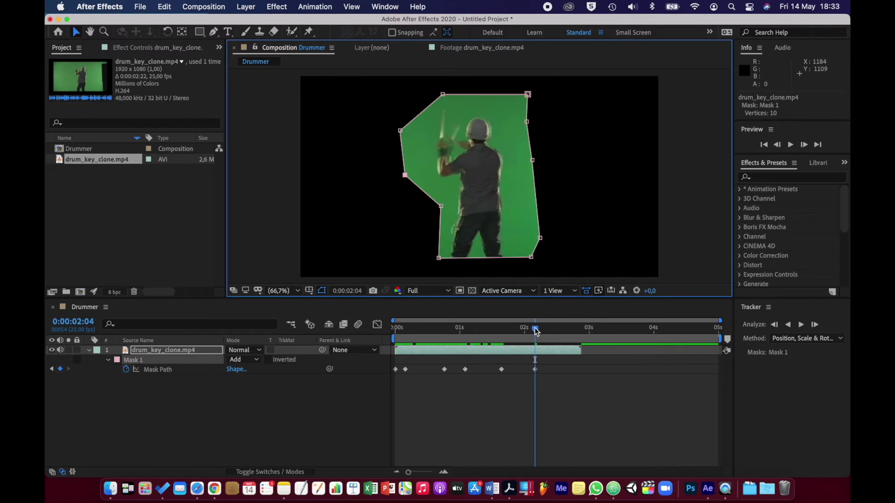
left_click_drag(536, 331, 550, 330)
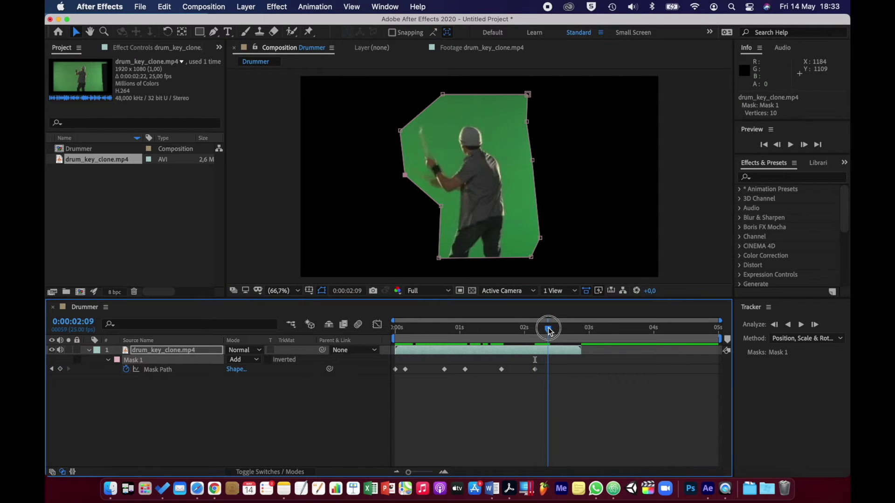
left_click(397, 179)
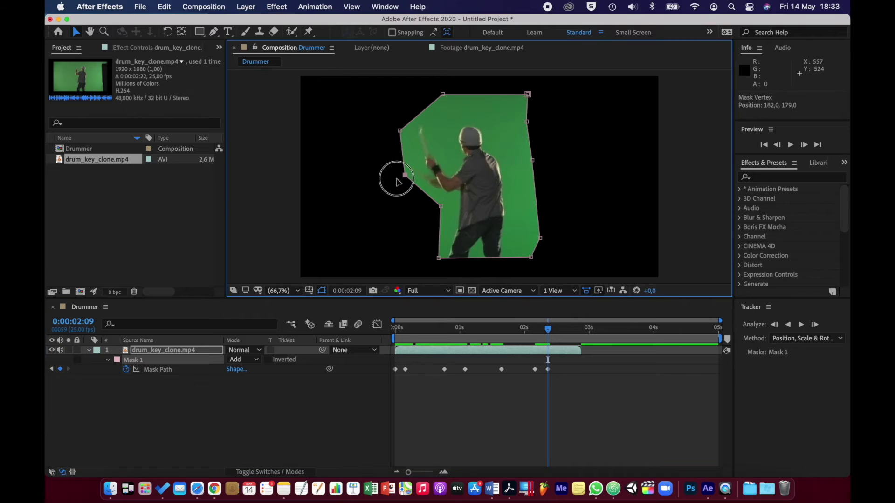
left_click_drag(397, 179, 389, 179)
left_click_drag(400, 132, 389, 129)
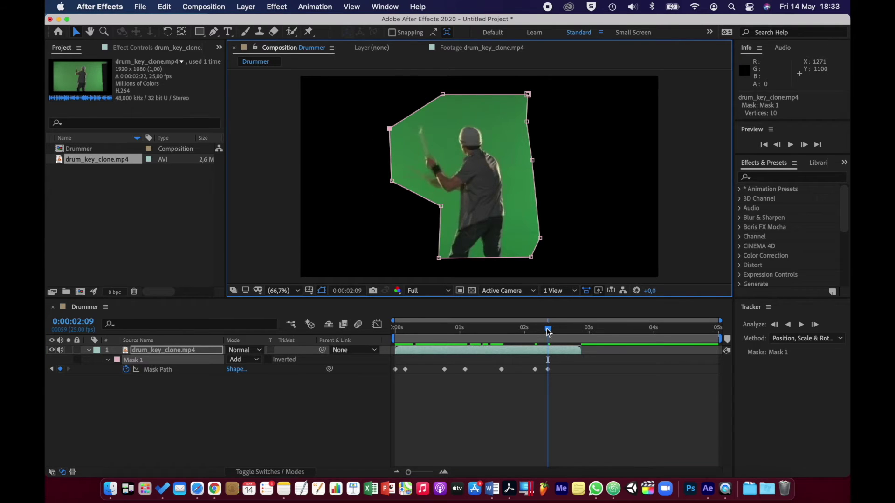
- At 0:00:02:21, pull the mask's two upper-left side points back inward, closer to the drummer
left_click_drag(548, 331, 578, 330)
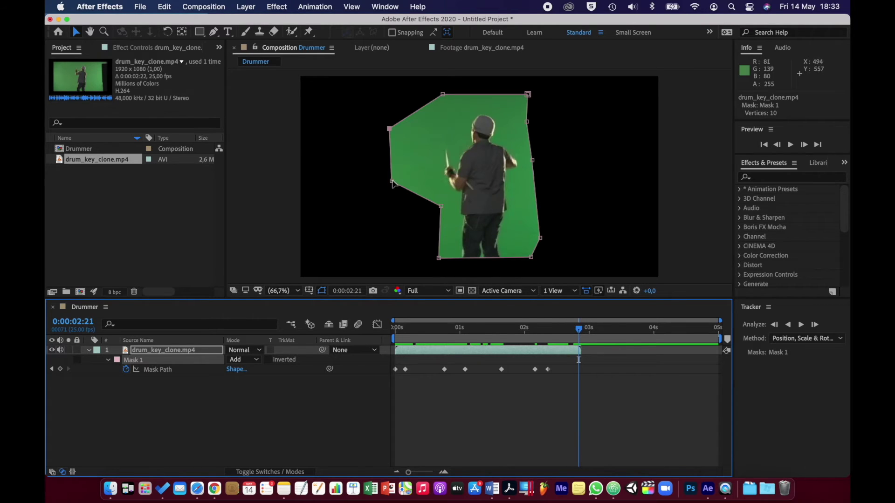
left_click_drag(392, 182, 424, 169)
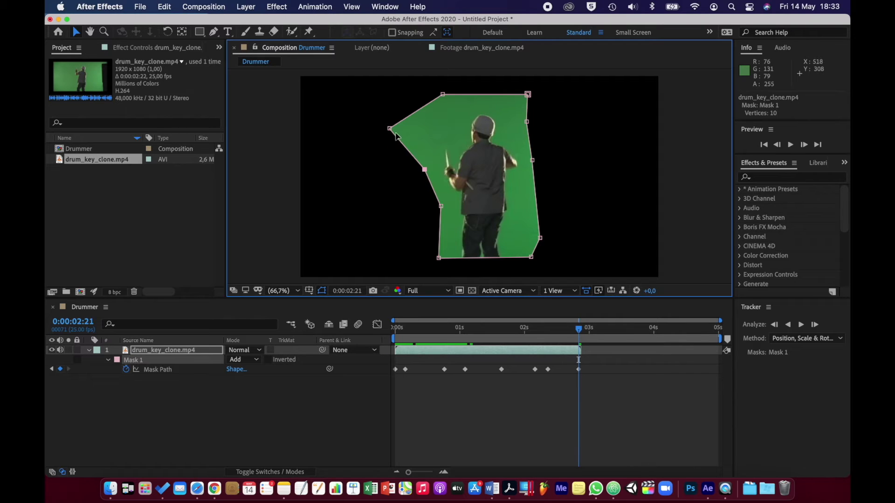
left_click_drag(391, 129, 416, 130)
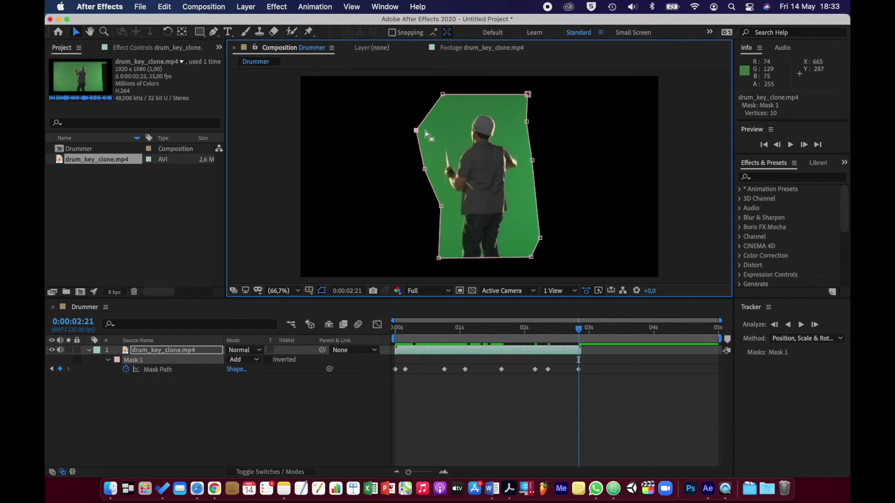
left_click(424, 131)
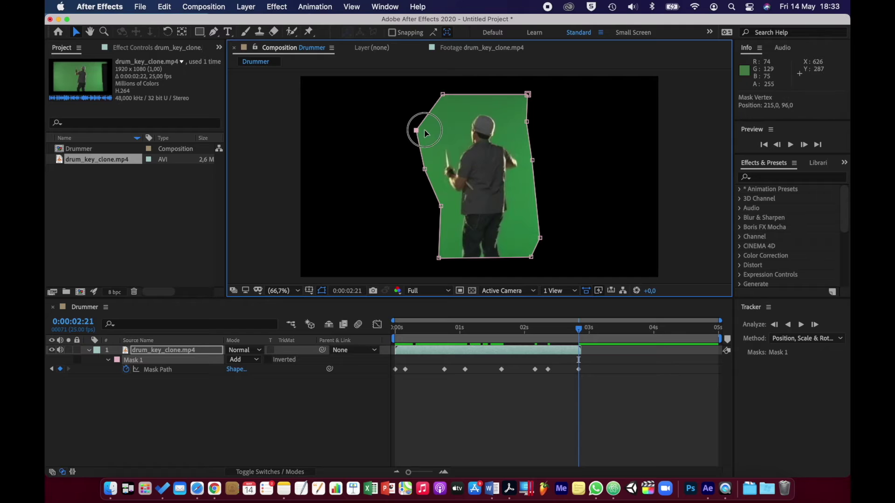
- Play the composition from the first frame to review the keyframed mask movement
left_click(395, 329)
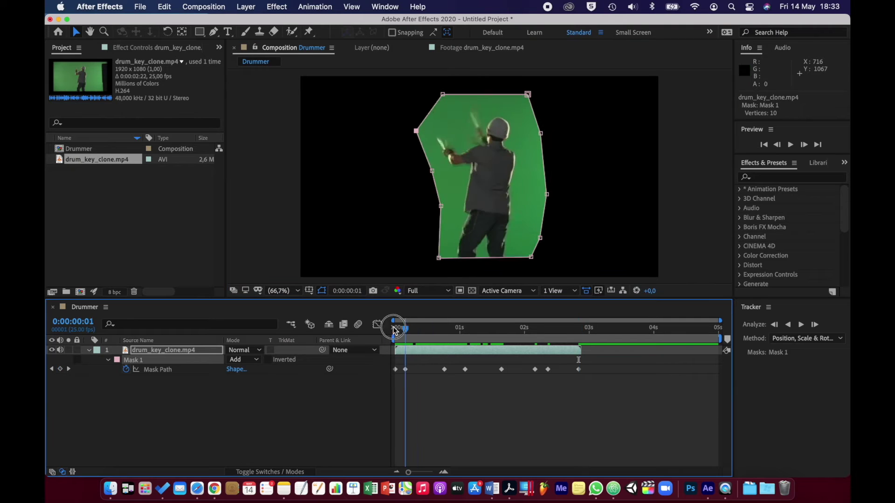
left_click_drag(395, 330, 382, 329)
key("space")
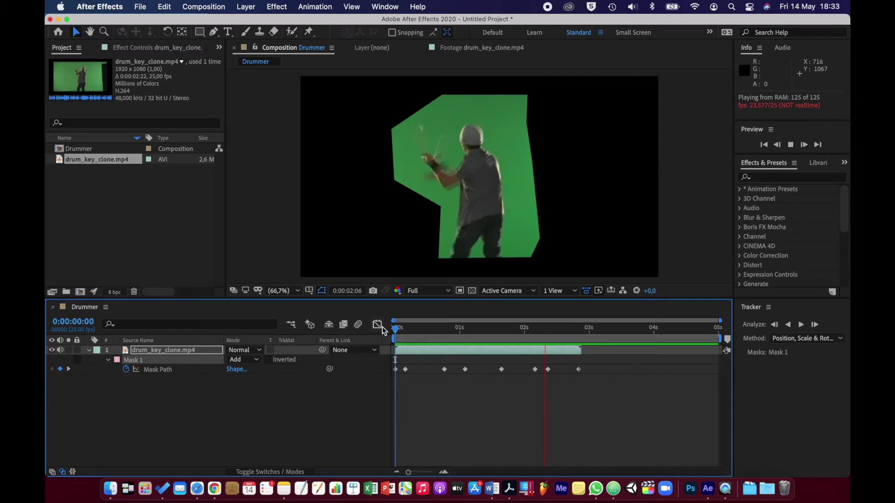
key("space")
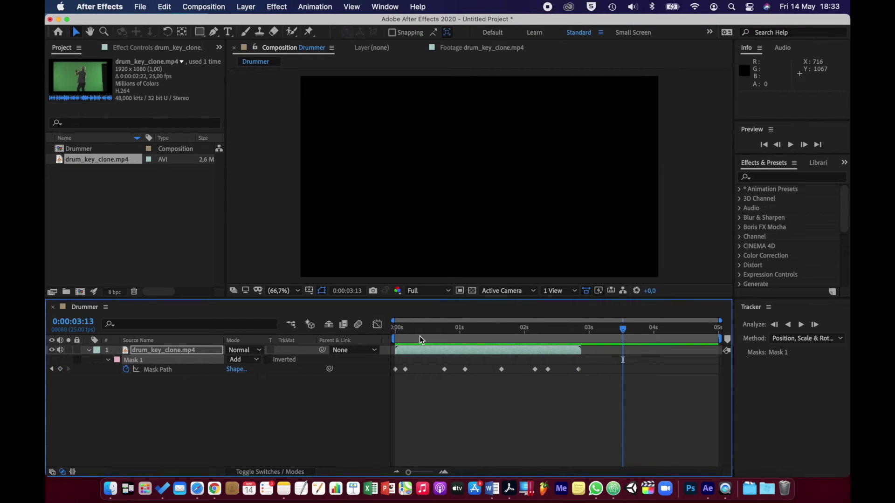
- End the work area at 0:00:02:22, where the drummer clip finishes
left_click_drag(413, 330, 582, 338)
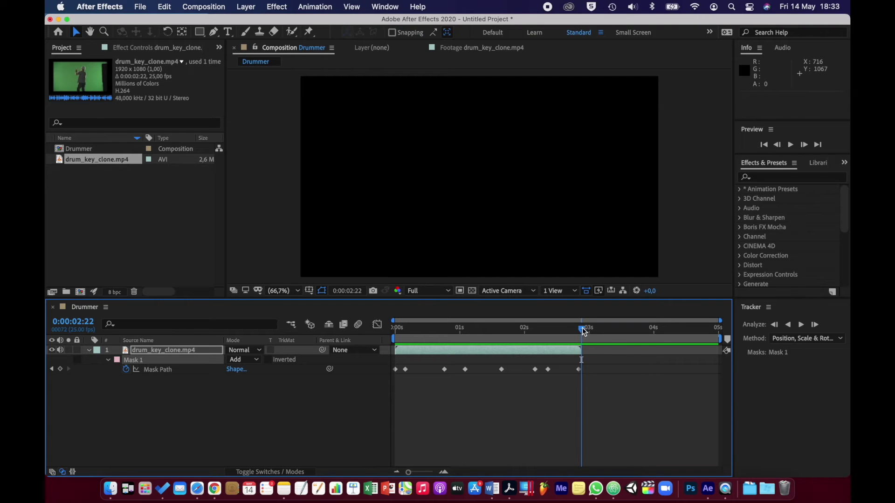
mouse_move(584, 330)
left_mouse_down()
mouse_move(495, 332)
mouse_move(583, 341)
left_mouse_up()
key("n")
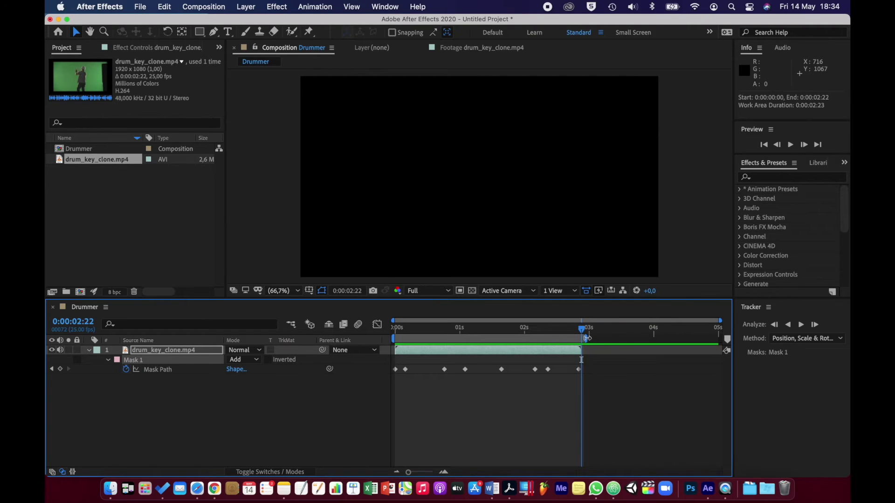
- Play back the work area and turn on the transparency grid in the composition view
key("space")
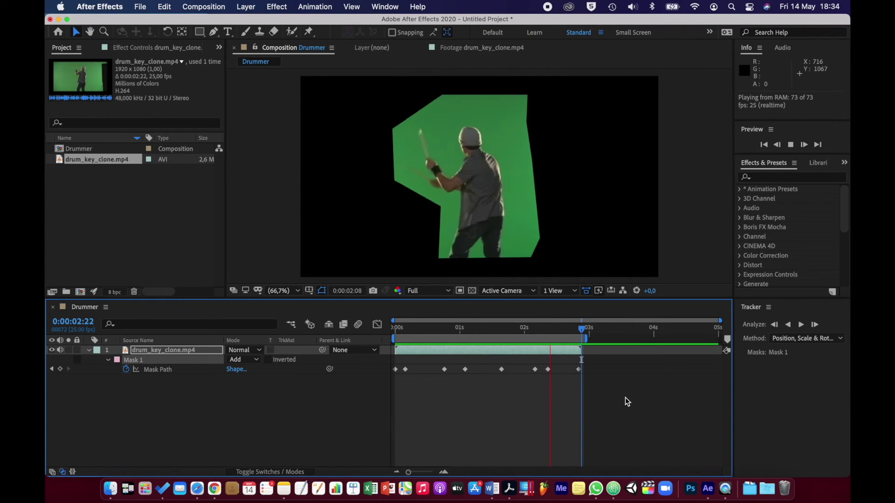
key("space")
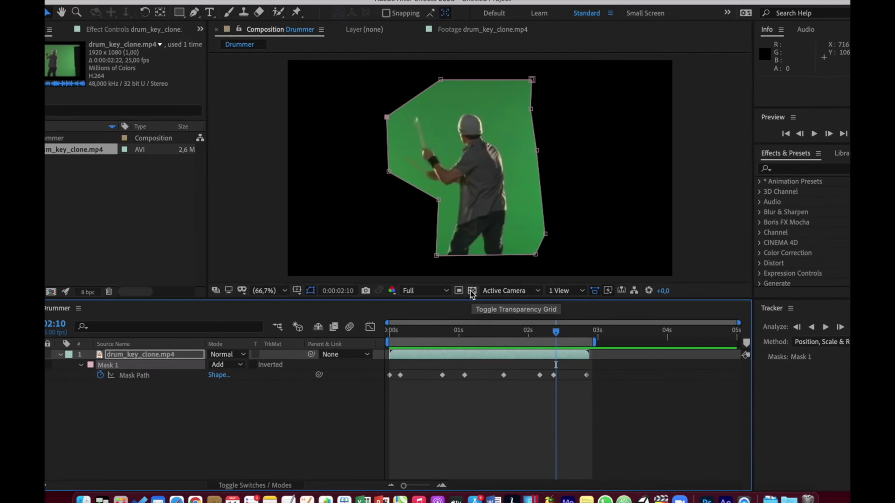
left_click(471, 290)
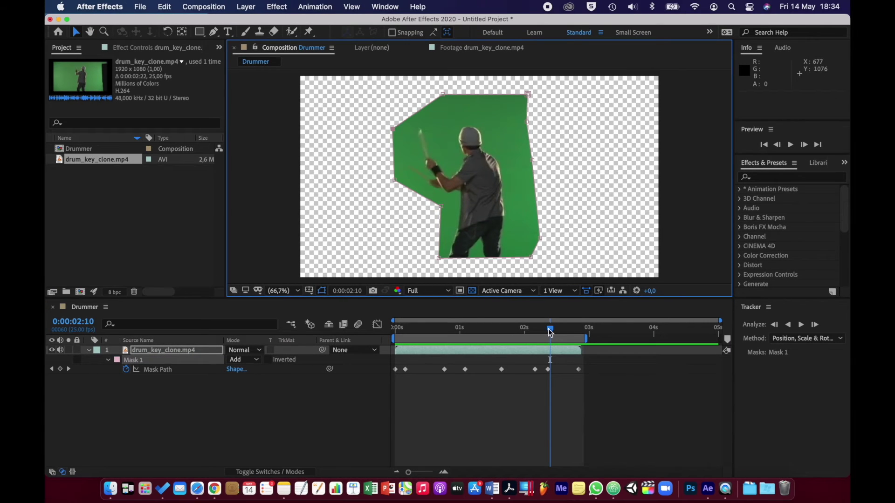
- At the first frame, apply Keylight (1.2) to the drum_key_clone.mp4 layer and sample the green backdrop beside the drummer as the Screen Colour
left_click_drag(550, 328, 376, 344)
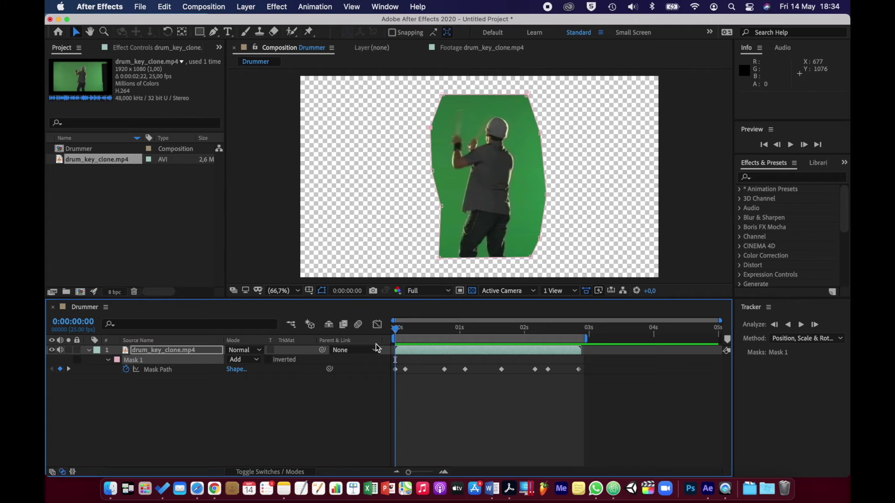
left_click(89, 351)
left_click(136, 349)
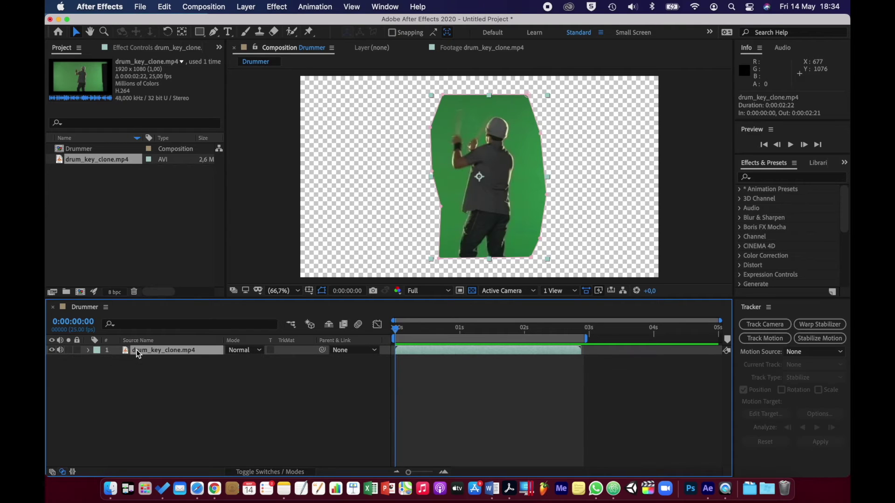
right_click(175, 354)
mouse_move(236, 313)
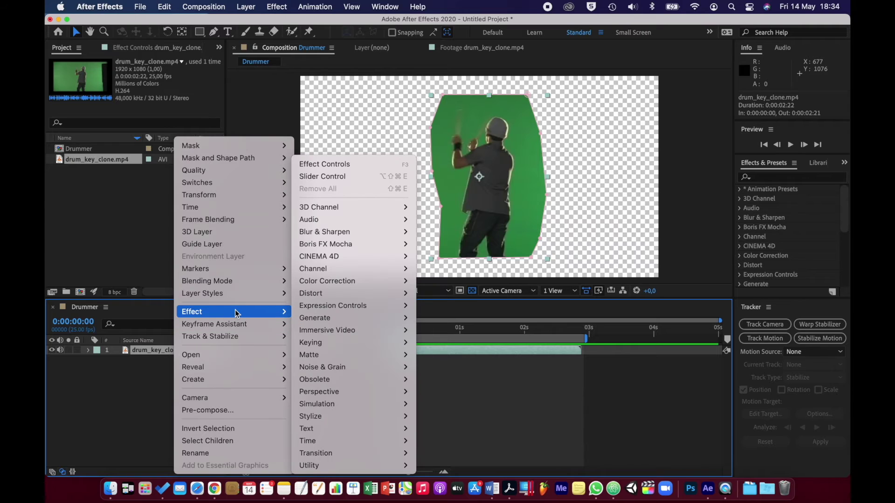
mouse_move(310, 343)
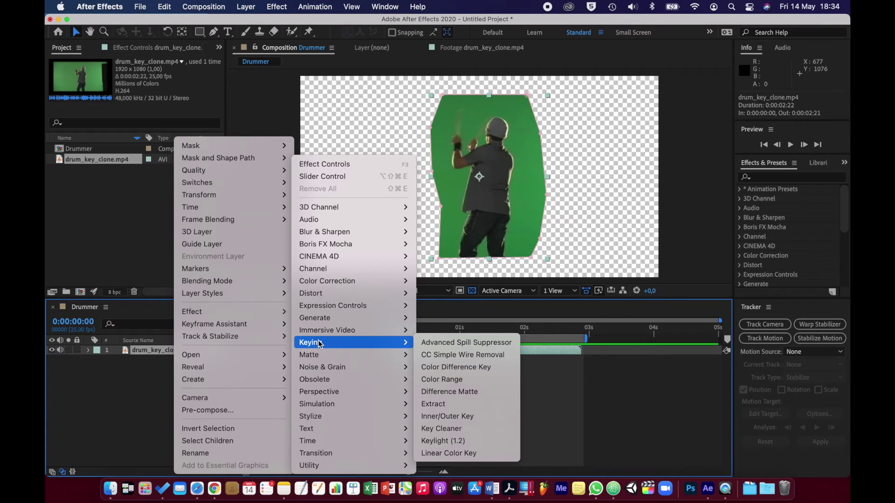
left_click(430, 440)
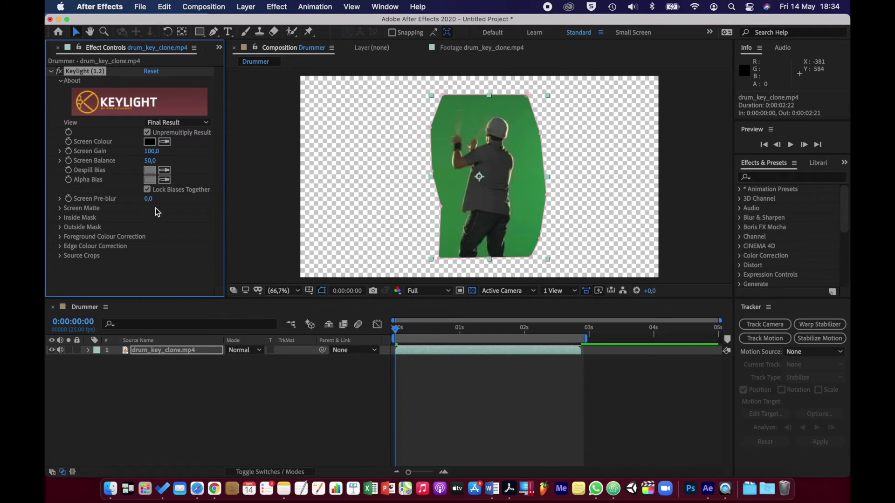
left_click(165, 142)
left_click(457, 185)
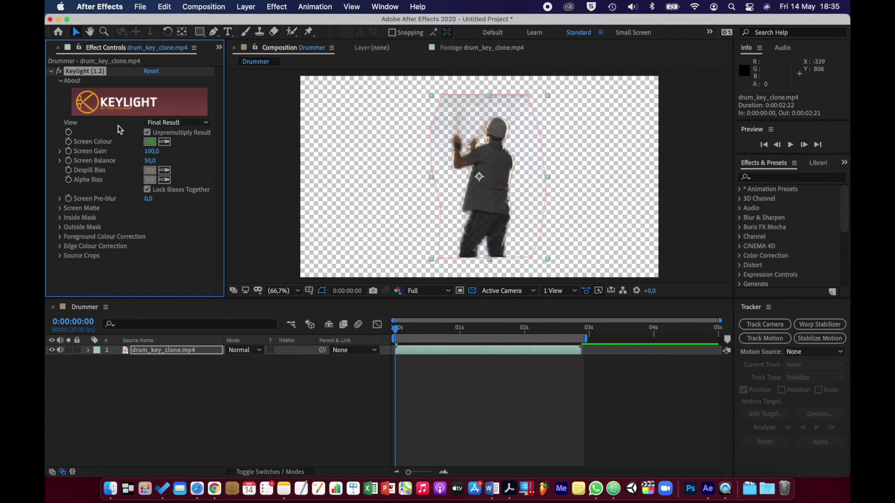
- Inspect the key in Keylight's Source Alpha view, and switch the view to Screen Matte
left_click(166, 122)
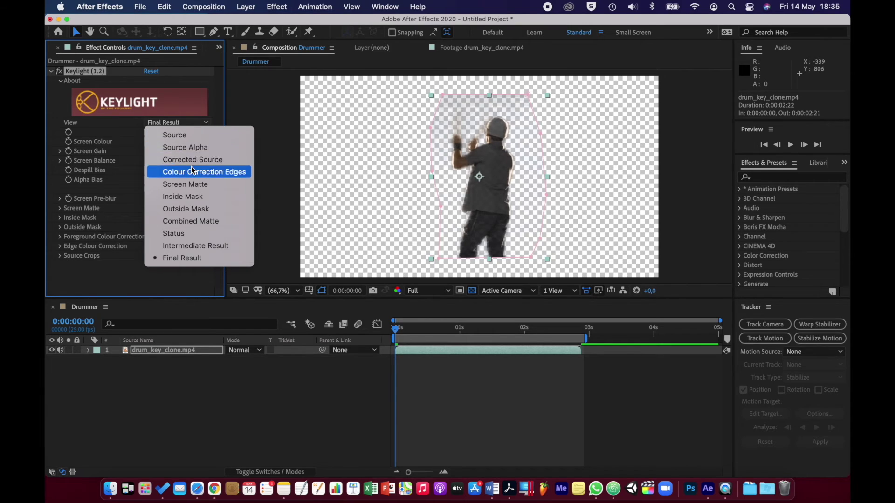
left_click(194, 148)
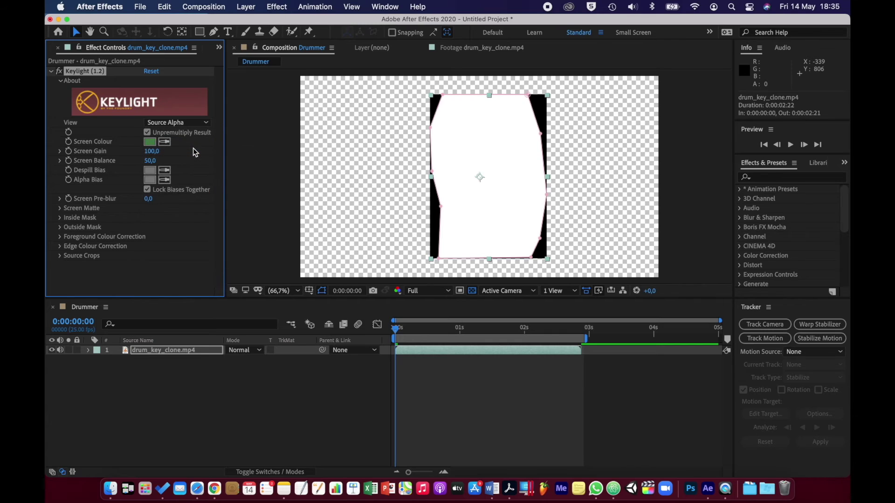
left_click(183, 122)
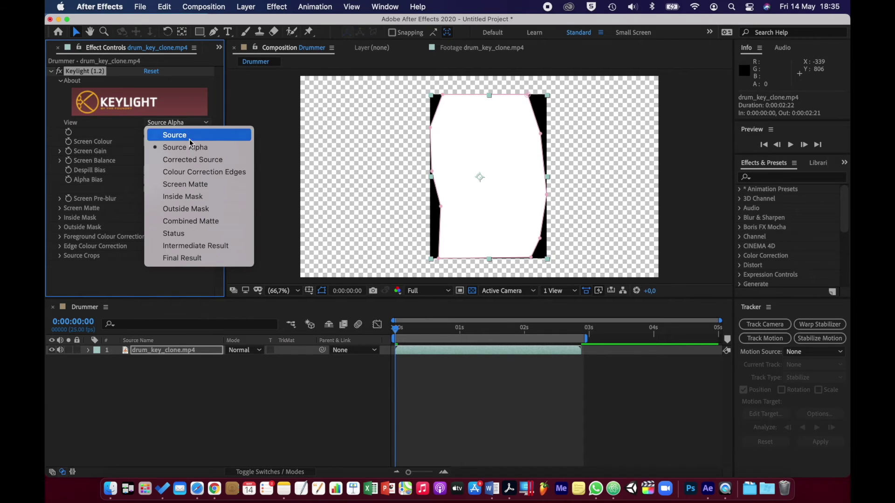
left_click(197, 184)
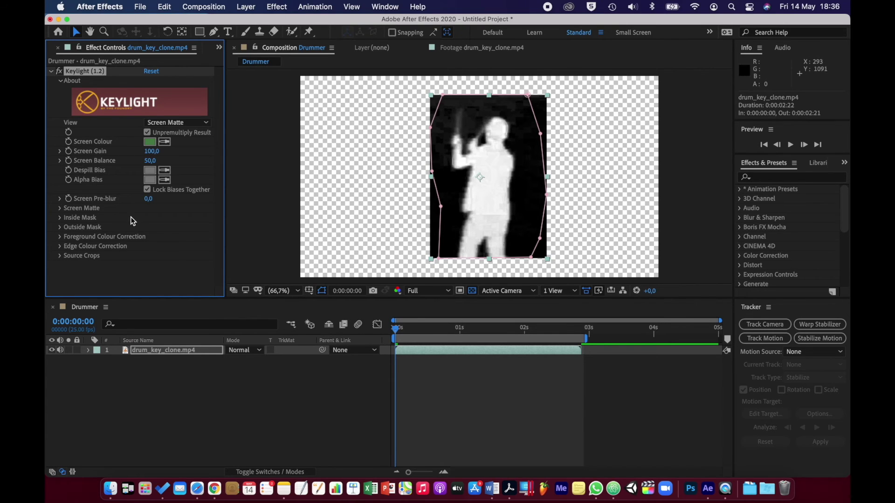
- In Keylight's Screen Matte settings, set Clip Black to 11, Clip White to 52 and Screen Softness to 10
left_click(59, 208)
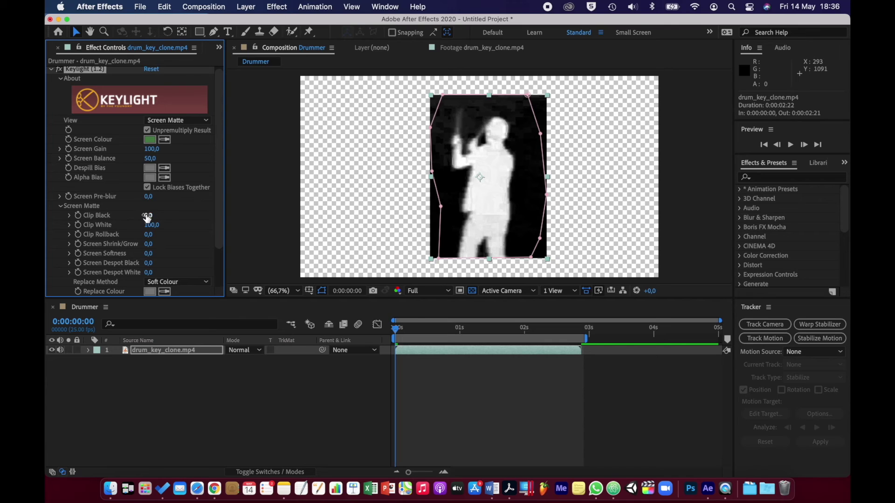
left_click_drag(147, 218, 153, 215)
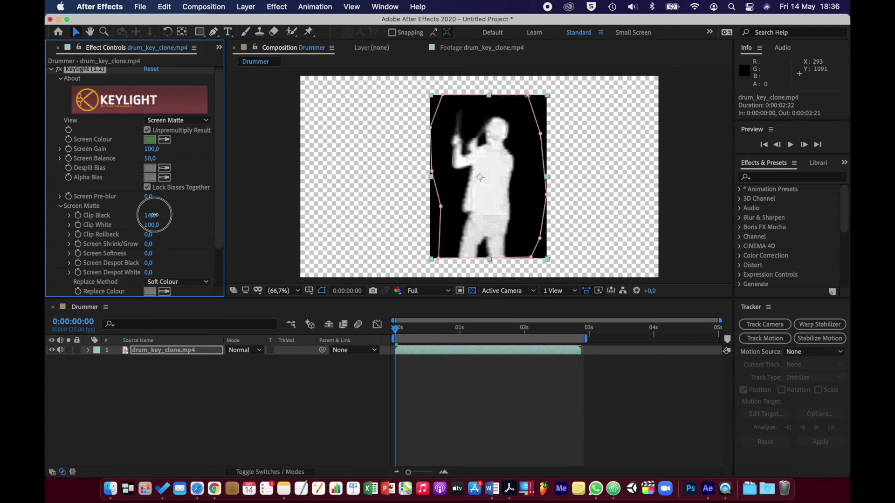
mouse_move(154, 215)
left_mouse_down()
mouse_move(172, 216)
mouse_move(151, 215)
left_mouse_up()
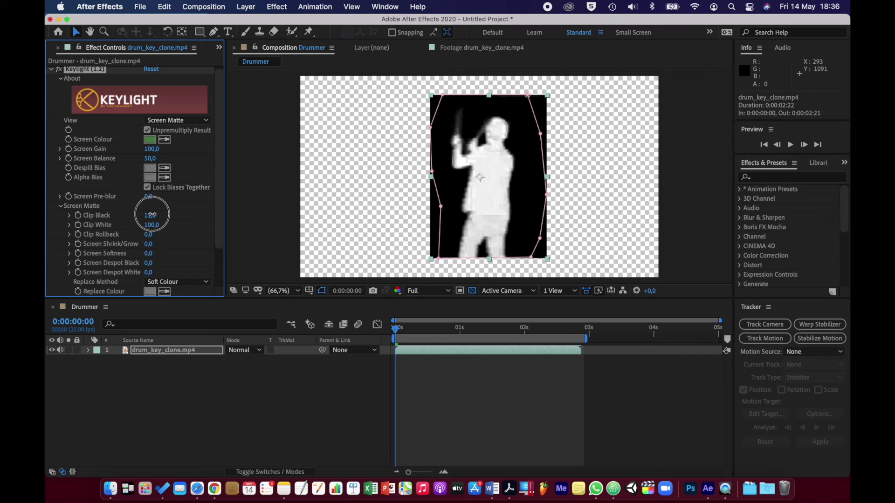
left_click_drag(150, 215, 127, 224)
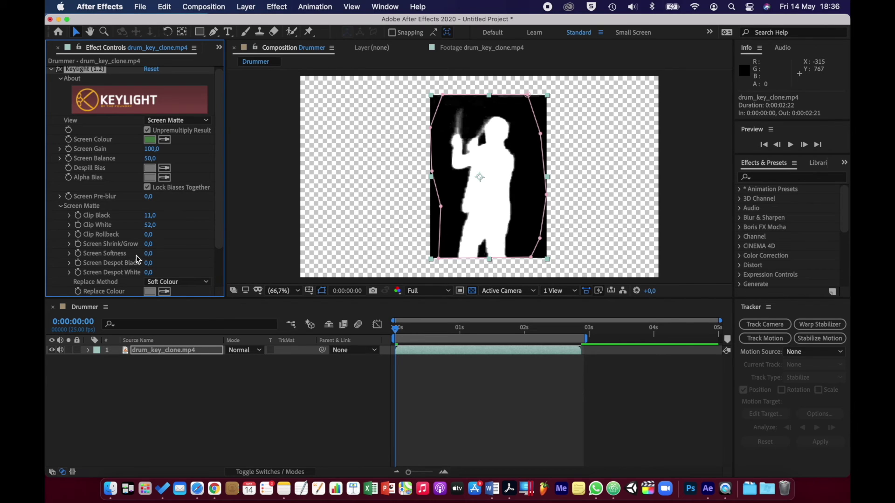
left_click_drag(147, 257, 202, 254)
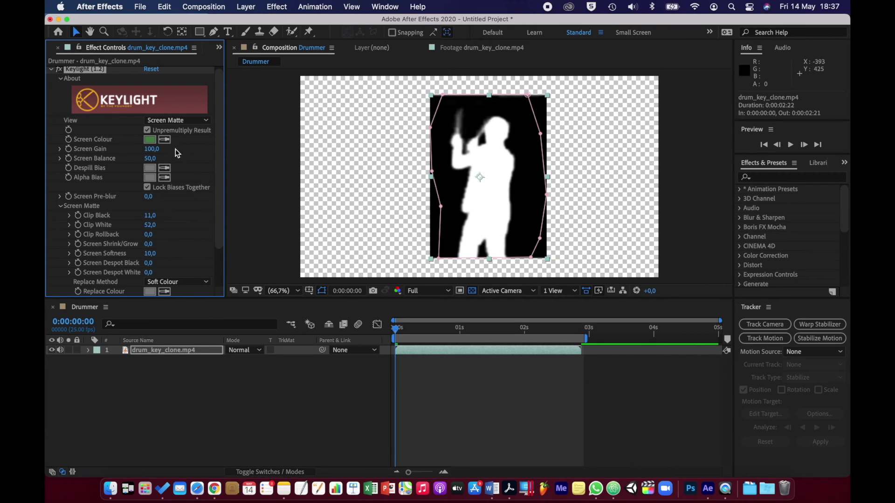
- Check the original footage in Keylight's Source view, and set the view to Final Result
left_click(163, 121)
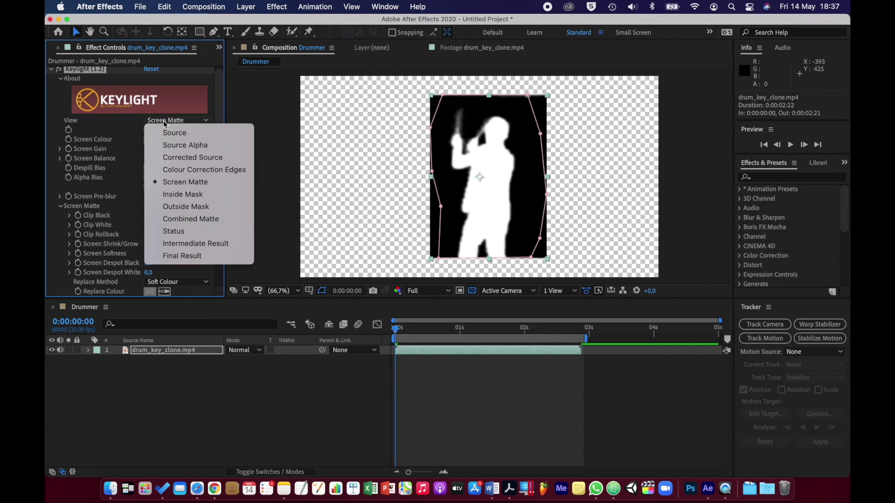
left_click(172, 133)
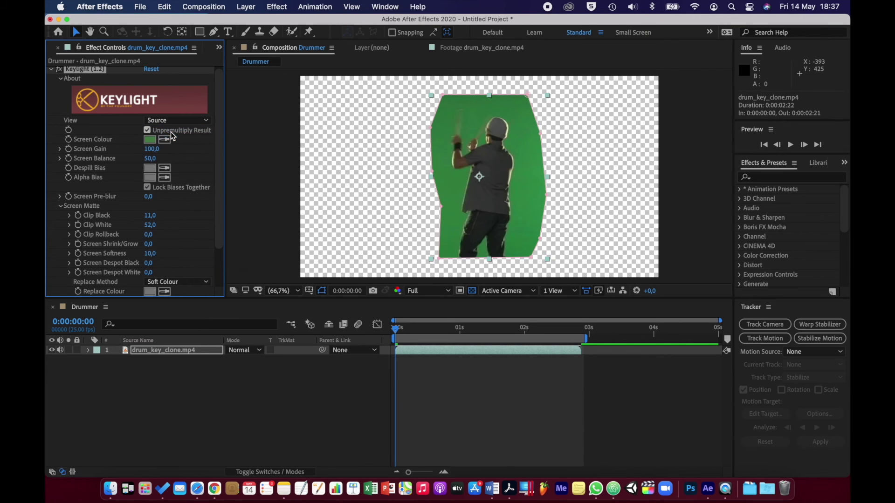
left_click(164, 121)
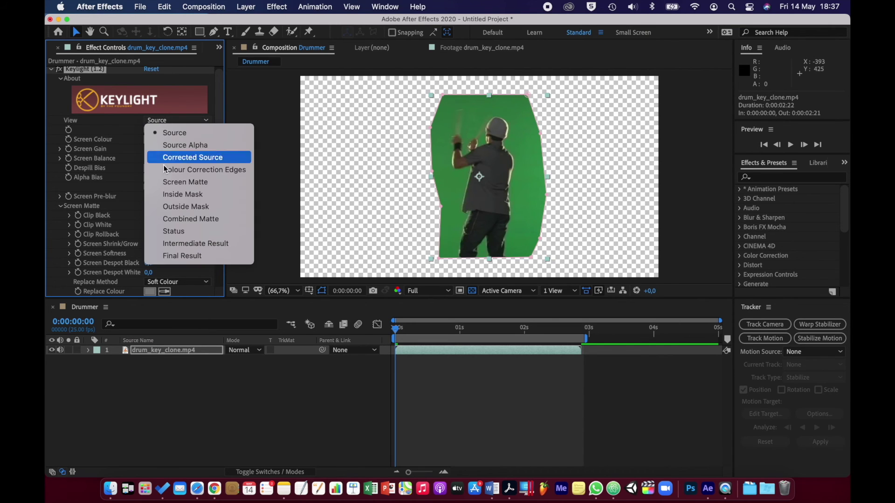
left_click(181, 256)
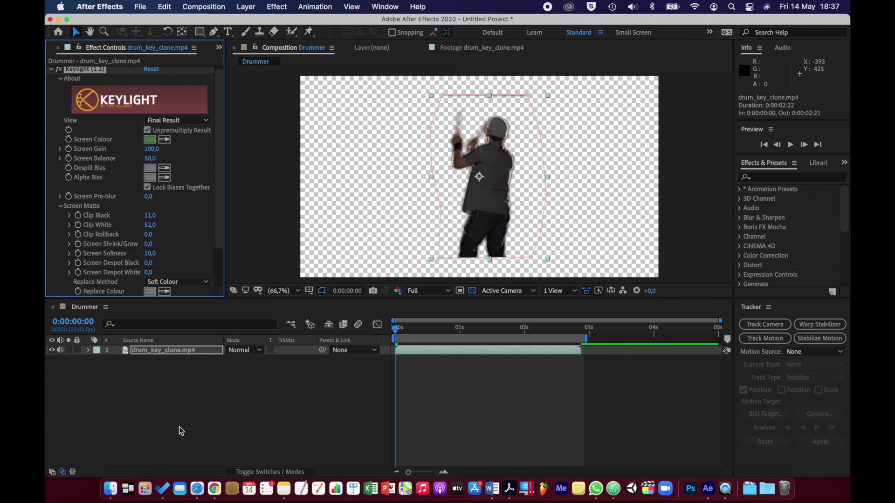
- Deselect the layer and play back the keyed drummer from the first frame to check the edges
left_click(300, 431)
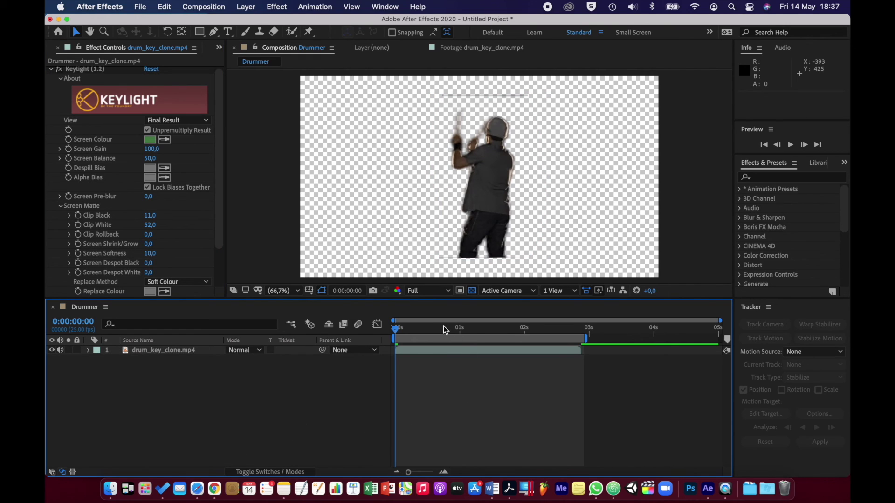
left_click_drag(433, 326, 378, 328)
key("space")
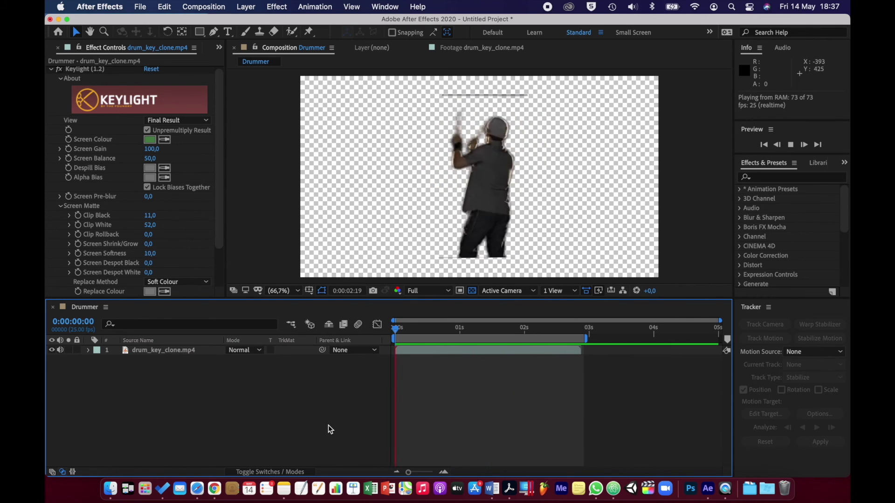
key("space")
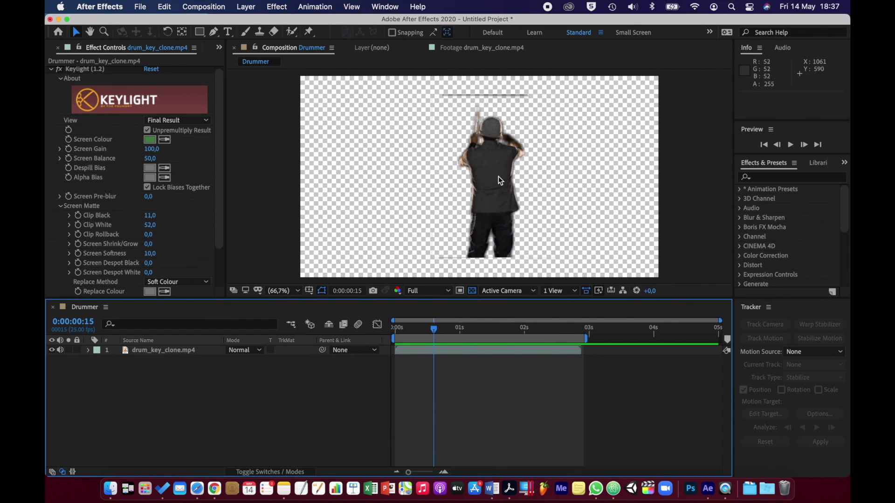
- Reduce Keylight's Screen Softness to 2 on the drum_key_clone.mp4 layer and play back the result
left_click(183, 353)
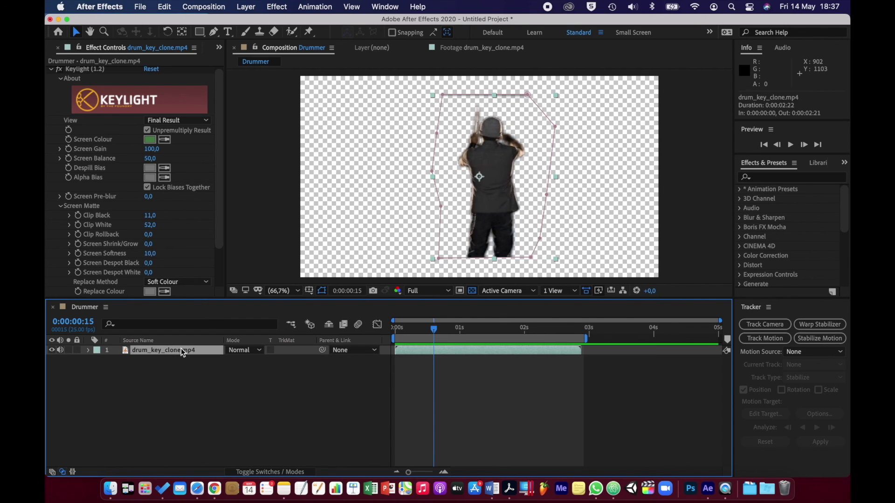
left_click(150, 253)
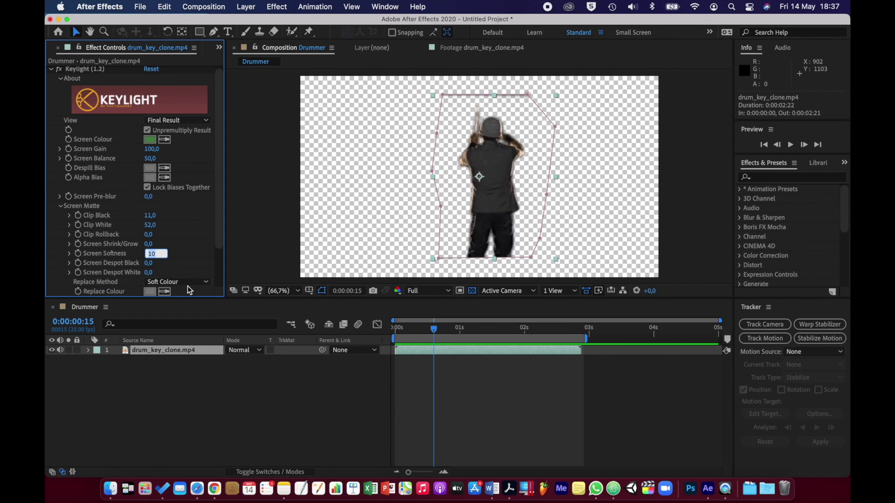
type("2")
key("Return")
key("space")
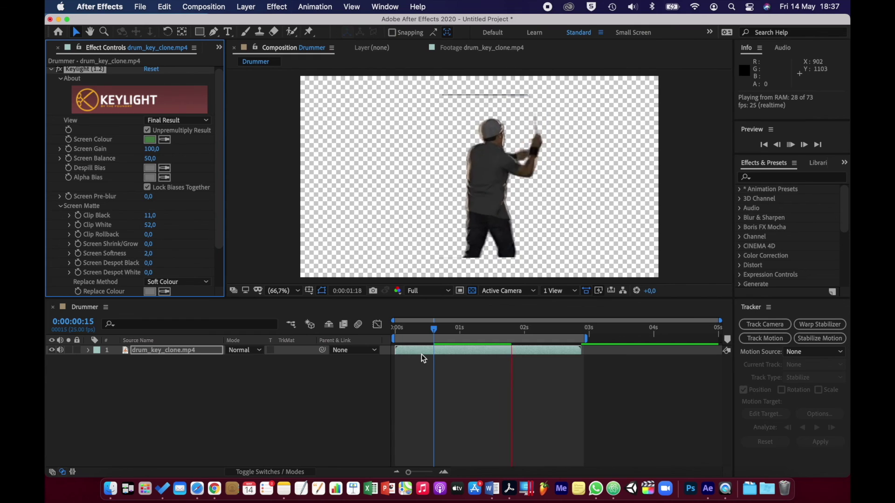
key("space")
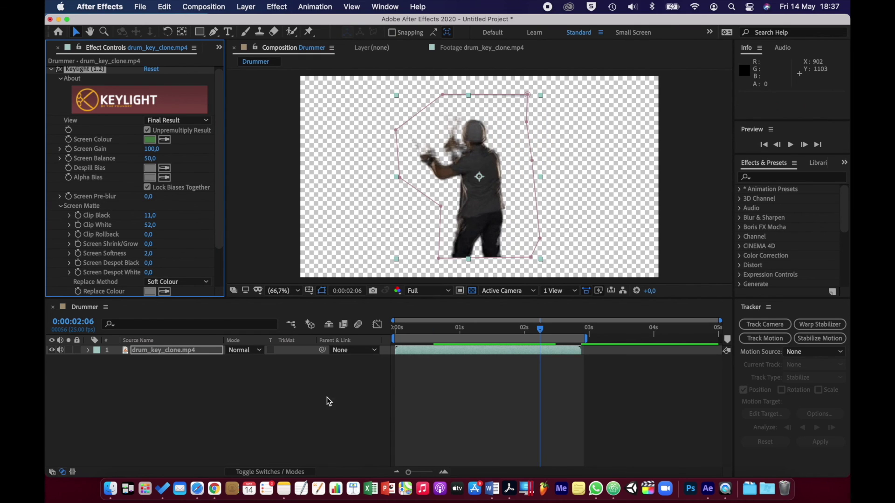
- Scale the drum_key_clone.mp4 layer up to 125% and preview the enlarged drummer
left_click(189, 351)
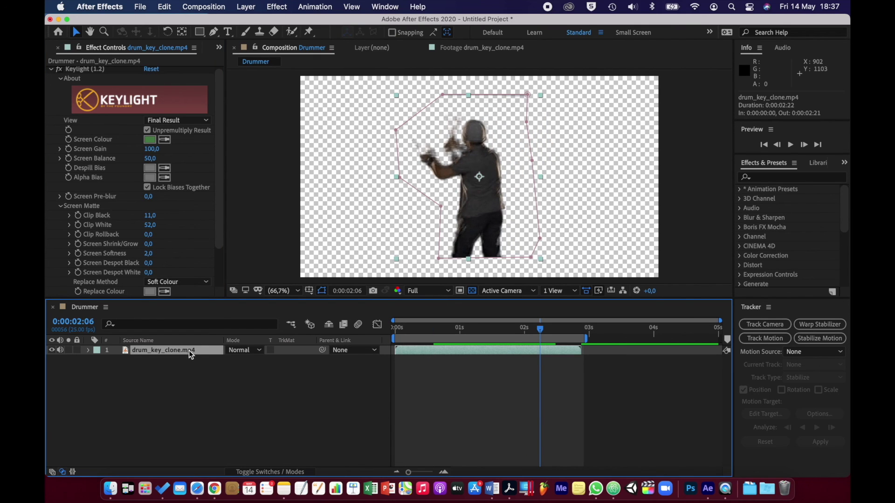
key("s")
left_click_drag(249, 360, 259, 360)
left_click(245, 438)
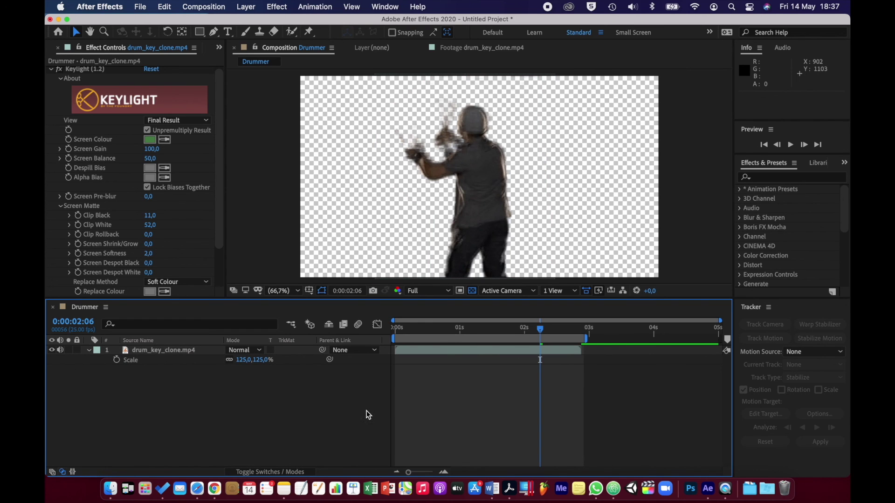
key("space")
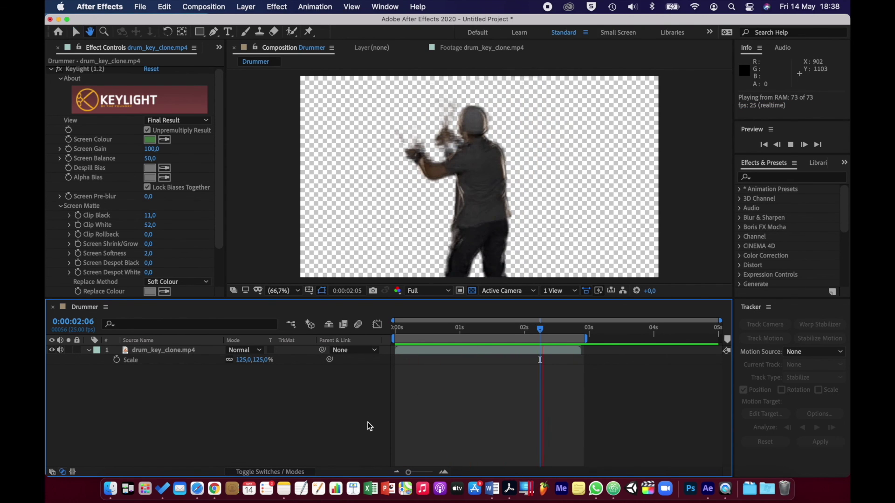
key("space")
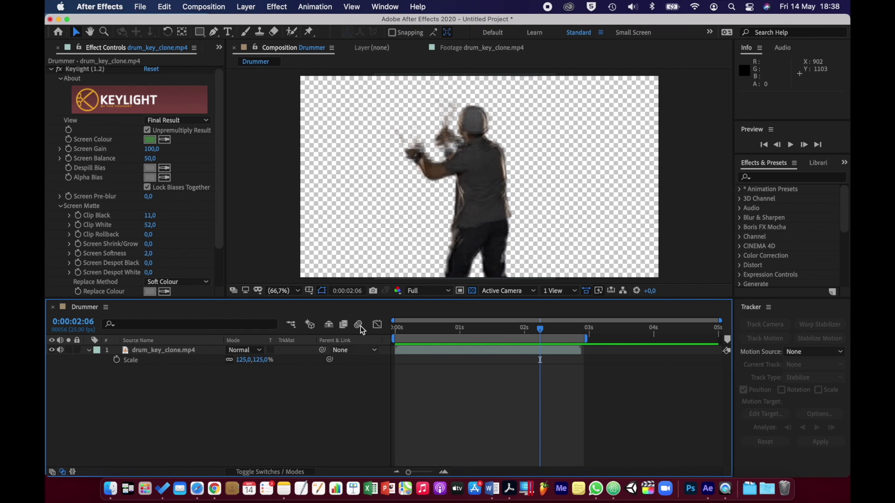